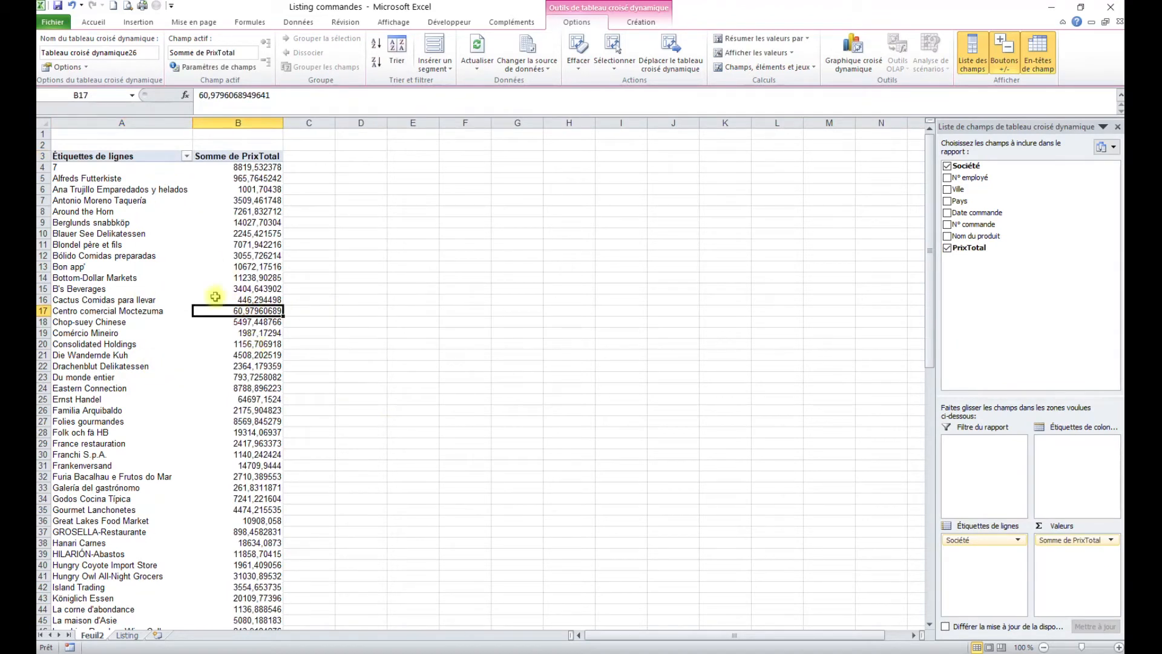
Step: Add an N° employé slicer beside the pivot table, resized to show employees 1 to 9
{"action": "mouse_move", "coordinate": [221, 299]}
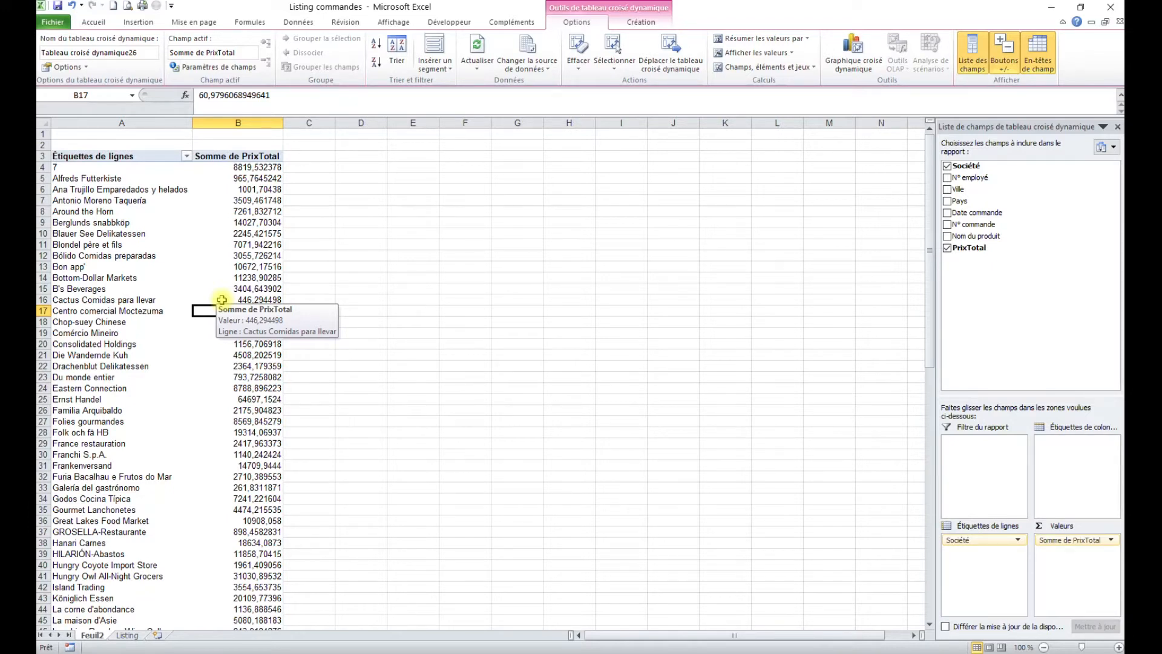
{"action": "left_click", "coordinate": [436, 48]}
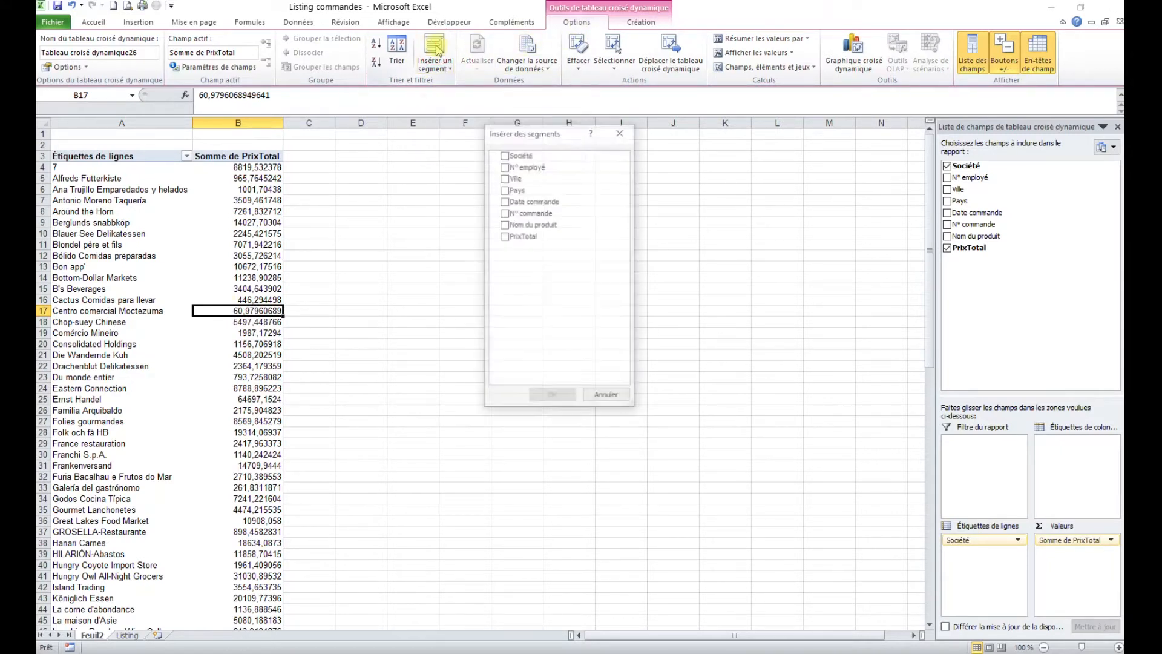
{"action": "left_click", "coordinate": [504, 166]}
{"action": "left_click", "coordinate": [551, 397]}
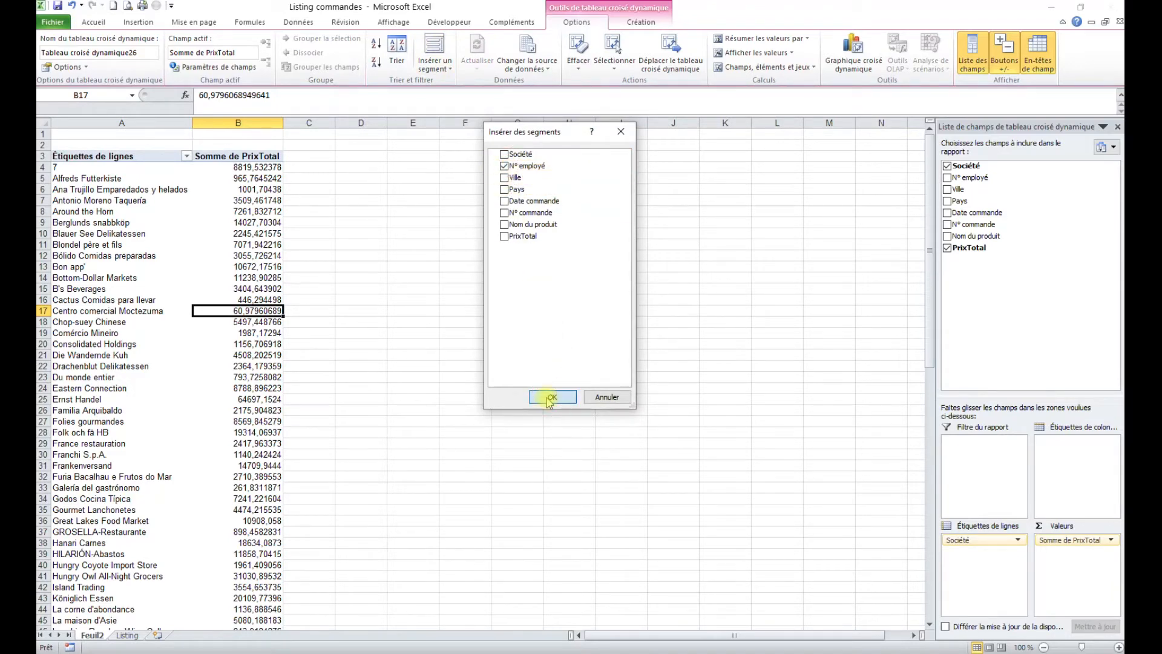
{"action": "left_click_drag", "start_coordinate": [512, 303], "coordinate": [454, 164]}
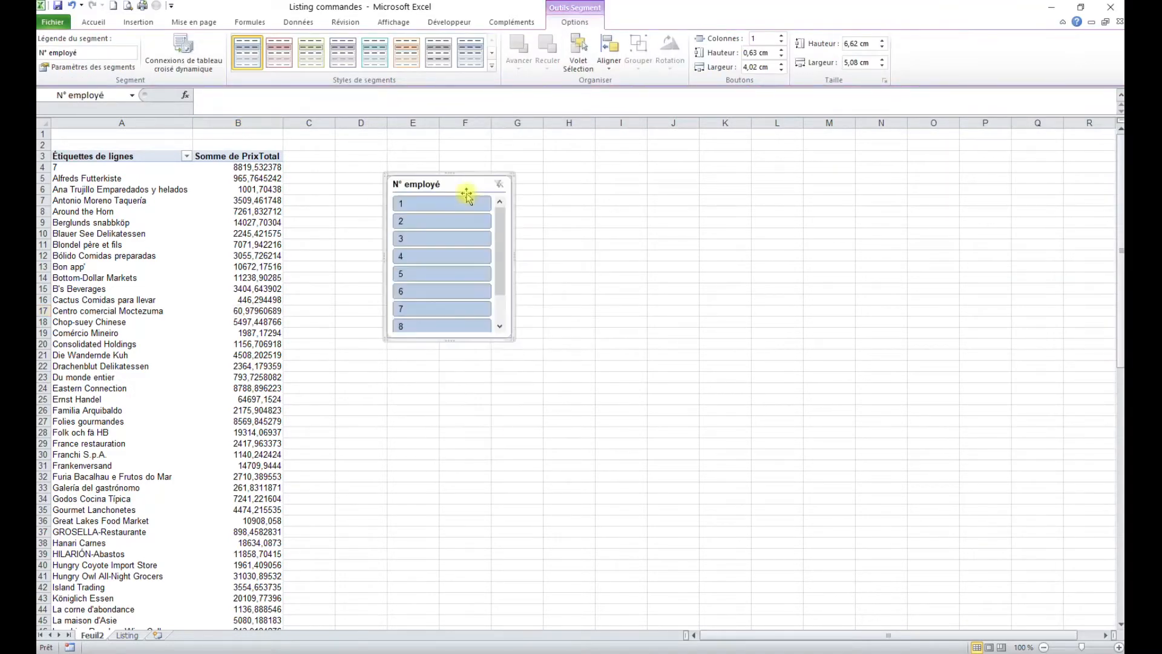
{"action": "mouse_move", "coordinate": [510, 339]}
{"action": "left_mouse_down"}
{"action": "mouse_move", "coordinate": [519, 371]}
{"action": "mouse_move", "coordinate": [507, 362]}
{"action": "left_mouse_up"}
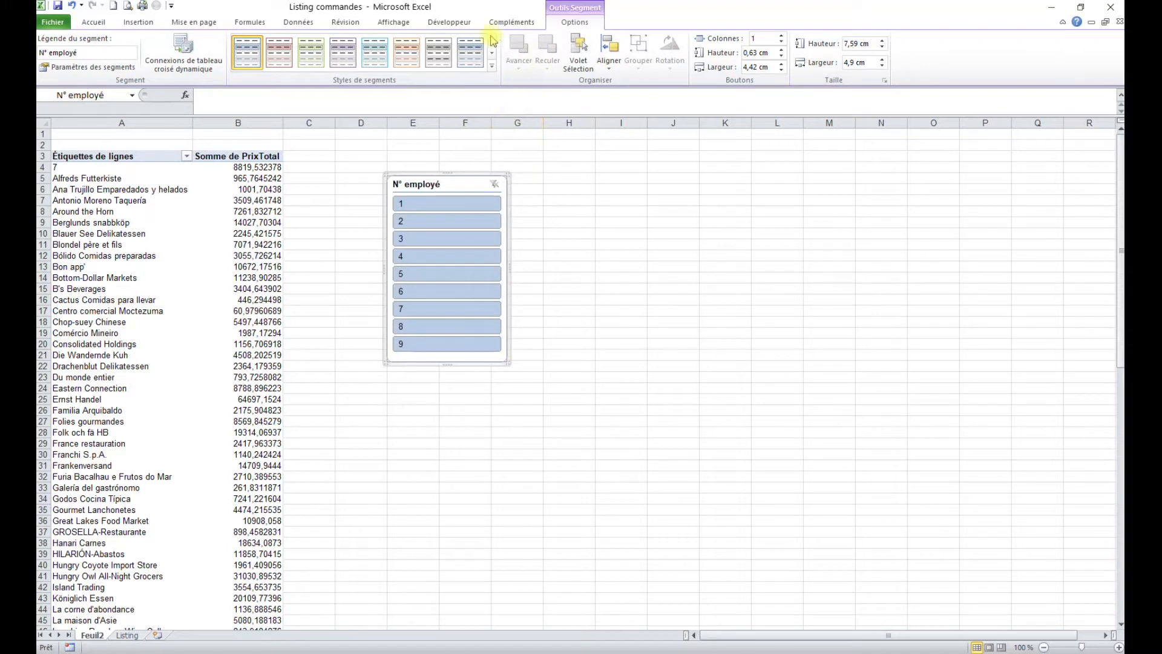
{"action": "left_click", "coordinate": [232, 211]}
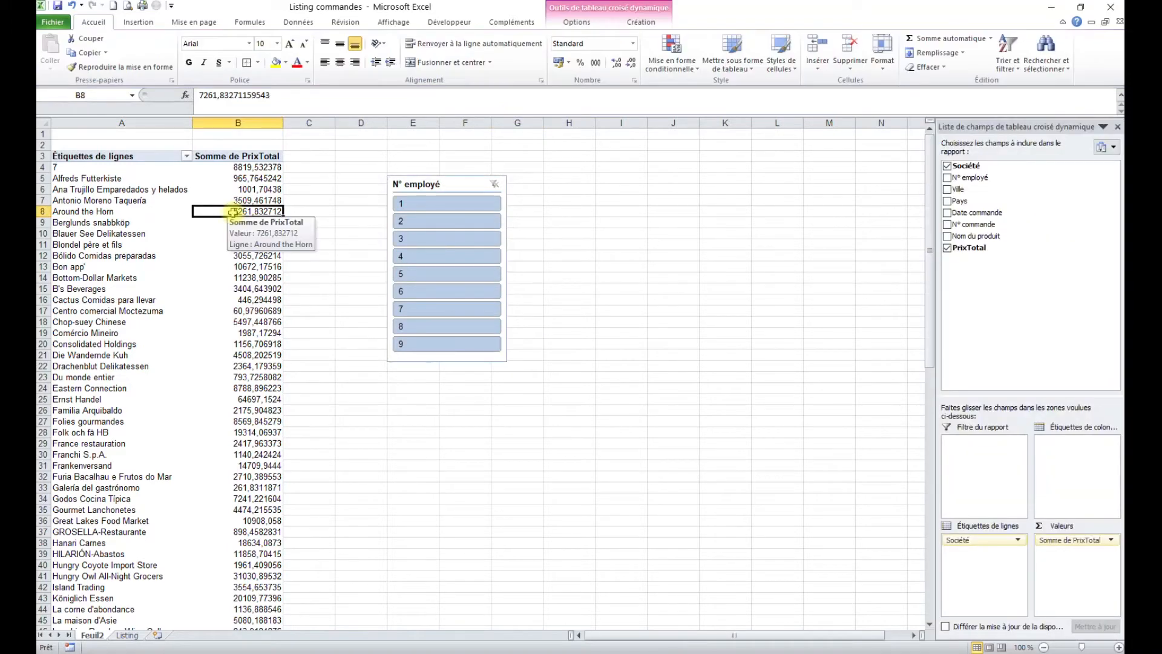
Step: Insert a Pays slicer to the right of the N° employé slicer and make it taller
{"action": "left_click", "coordinate": [575, 22]}
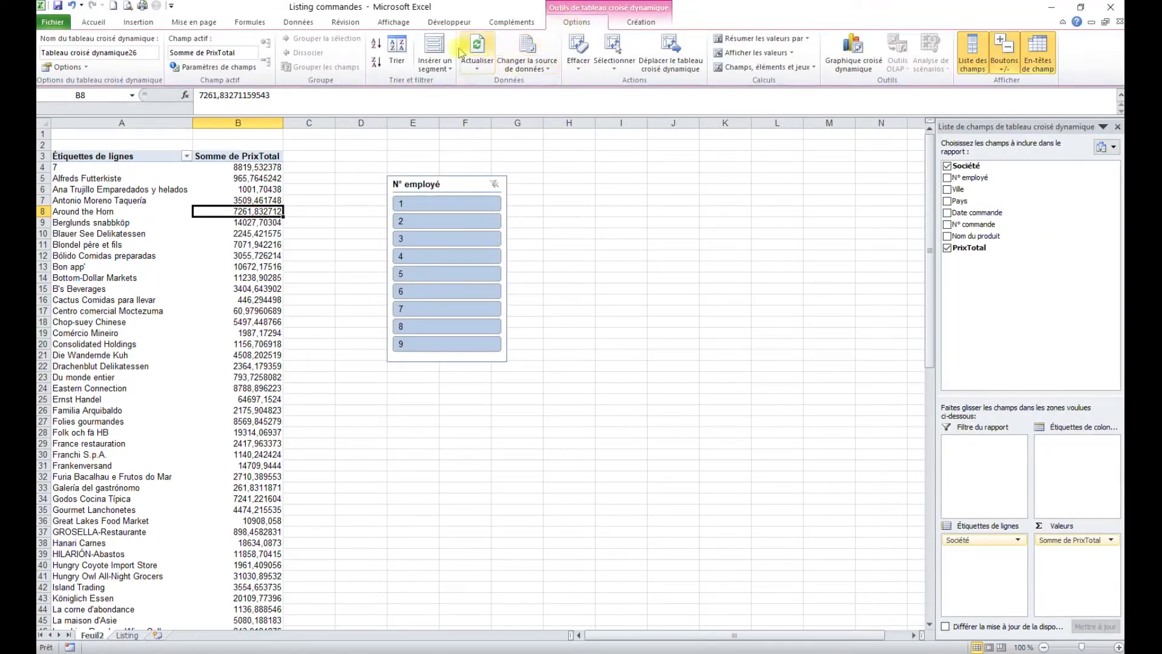
{"action": "left_click", "coordinate": [440, 53]}
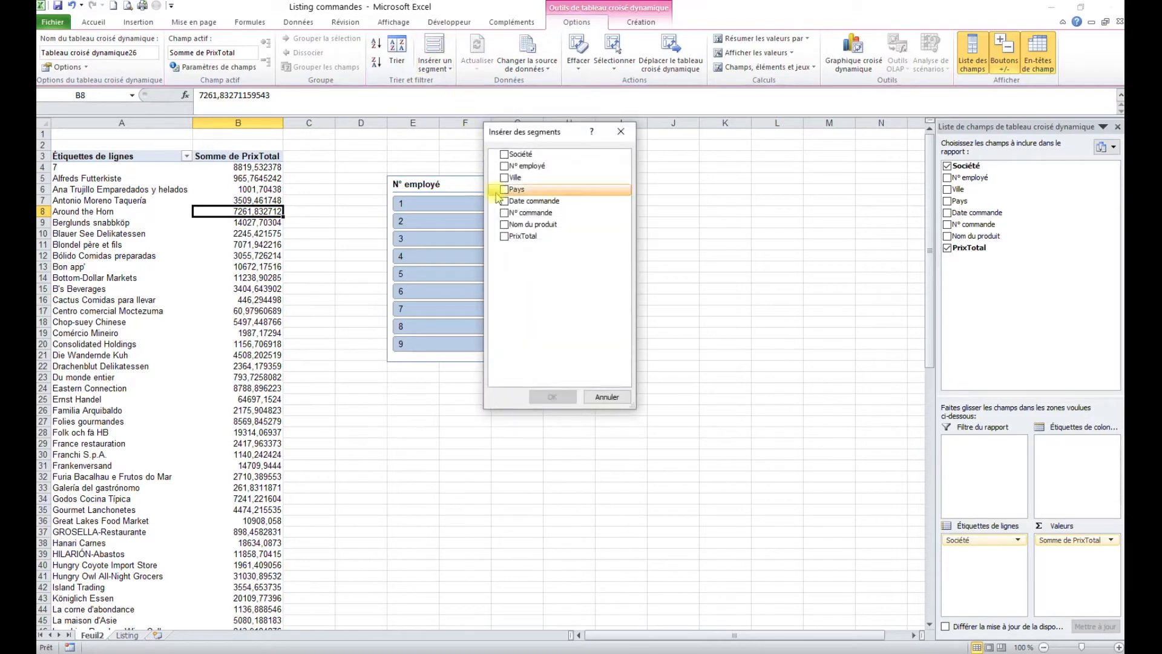
{"action": "left_click", "coordinate": [504, 190]}
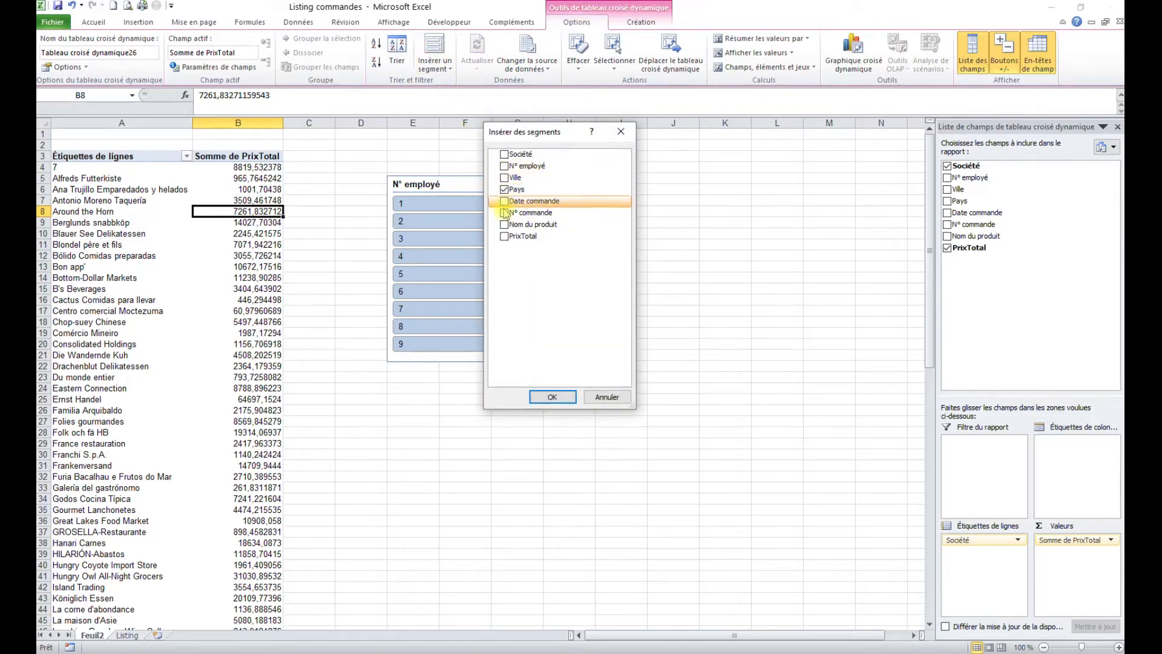
{"action": "left_click", "coordinate": [547, 397]}
{"action": "left_click_drag", "start_coordinate": [494, 303], "coordinate": [578, 185]}
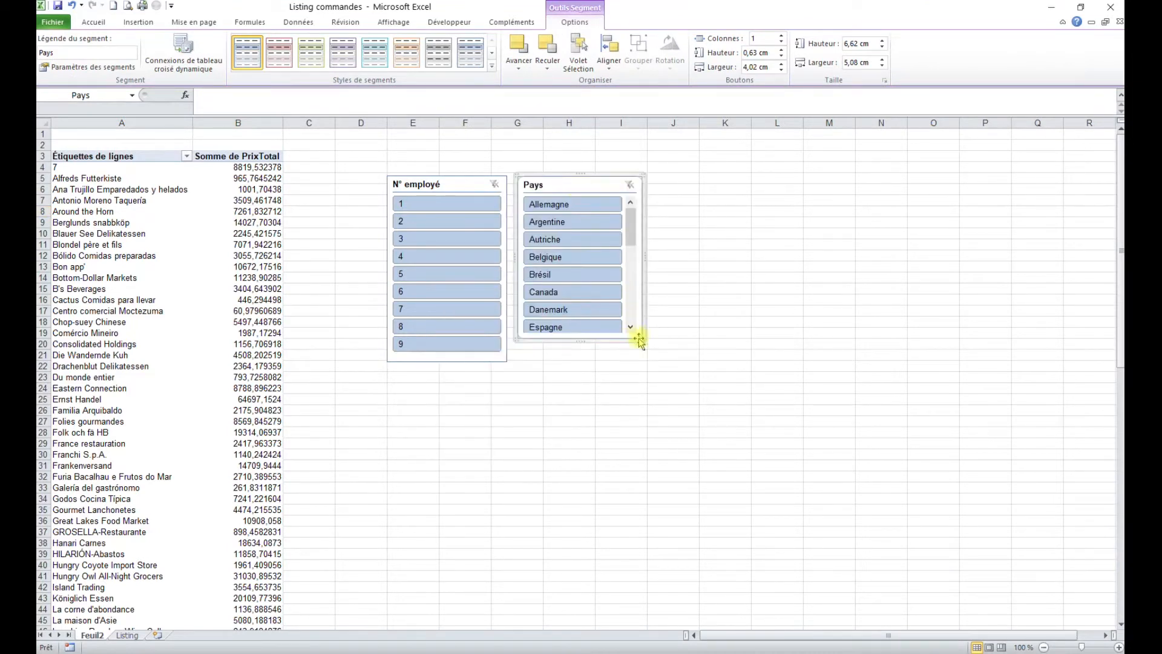
{"action": "left_click_drag", "start_coordinate": [580, 341], "coordinate": [580, 394]}
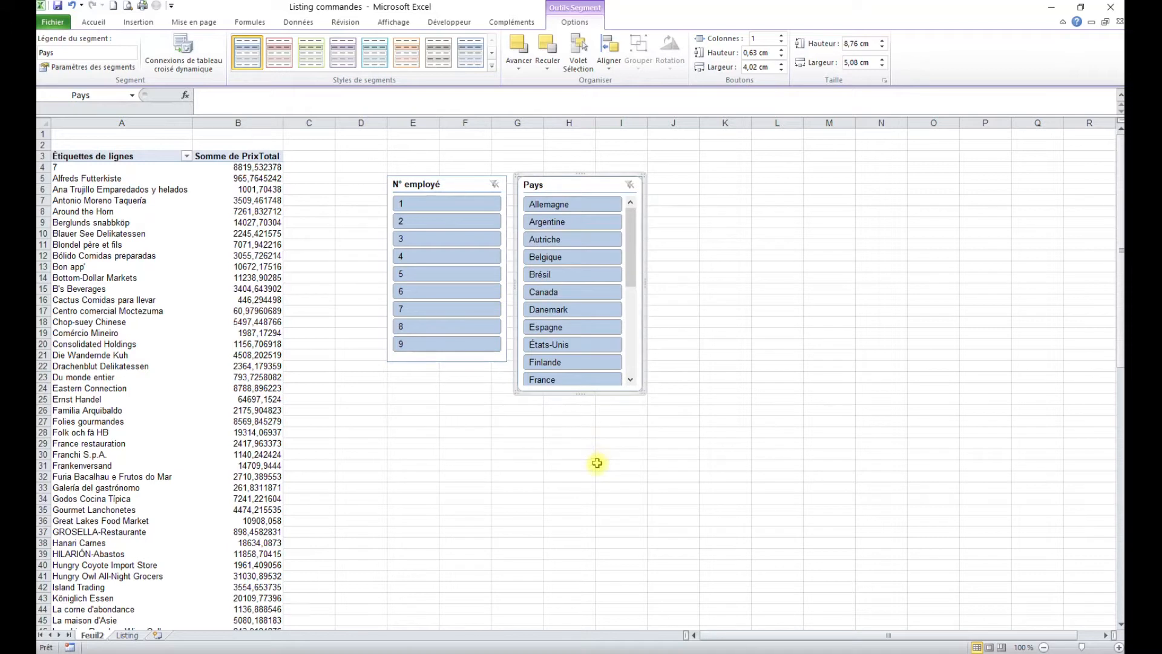
Step: Set the Pays slicer to 3 columns, widened for full country names and shortened to fit
{"action": "key", "text": "F9"}
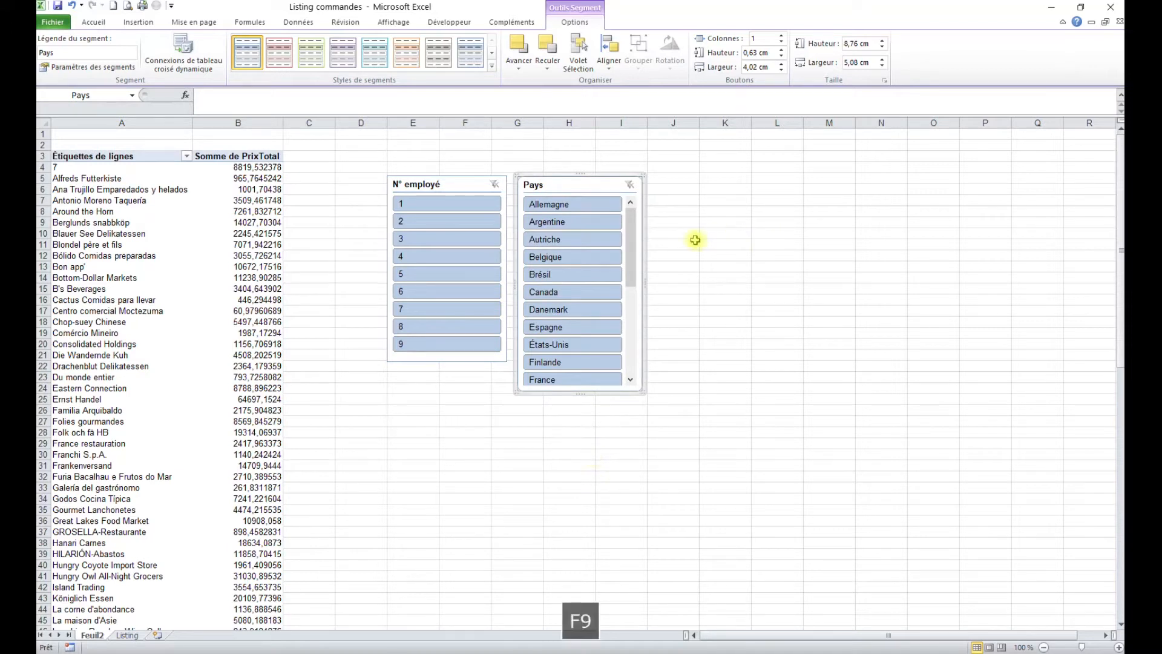
{"action": "left_click", "coordinate": [464, 184]}
{"action": "left_click", "coordinate": [569, 186]}
{"action": "left_click_drag", "start_coordinate": [630, 259], "coordinate": [631, 228]}
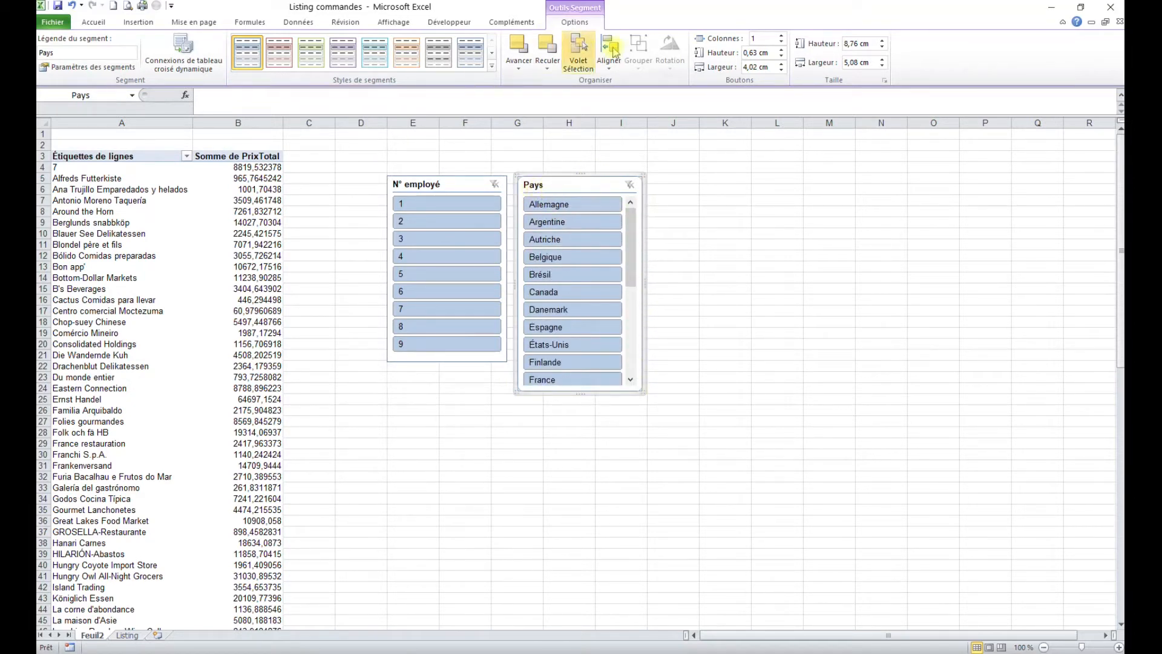
{"action": "left_click", "coordinate": [781, 37]}
{"action": "left_click", "coordinate": [782, 37]}
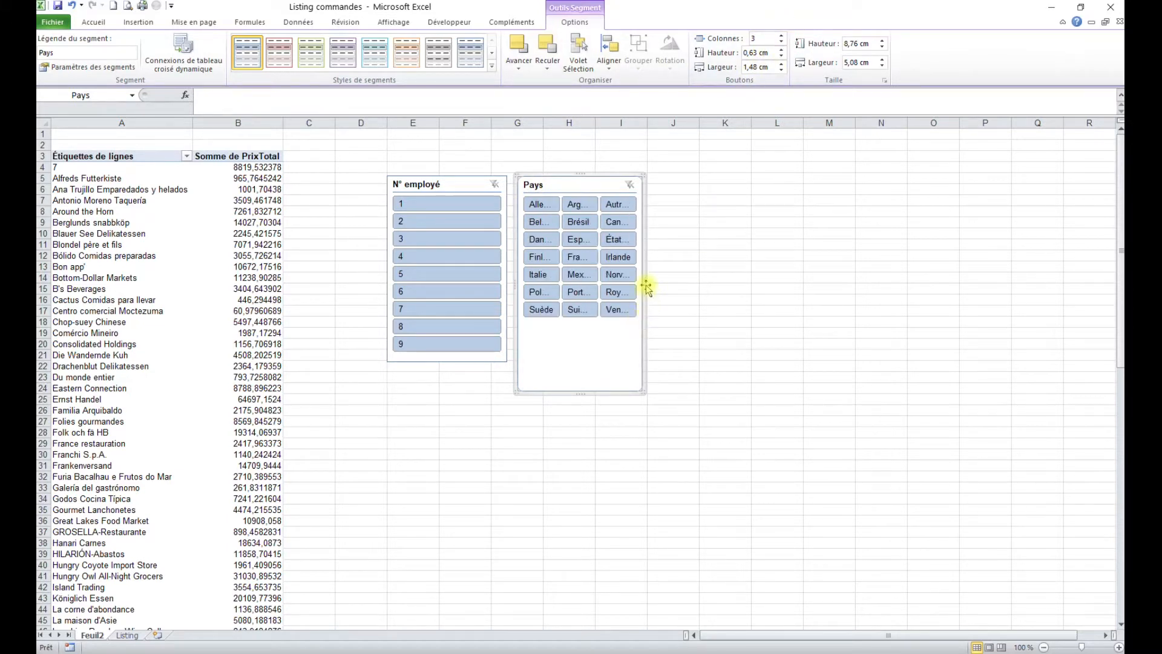
{"action": "left_click_drag", "start_coordinate": [646, 284], "coordinate": [737, 277]}
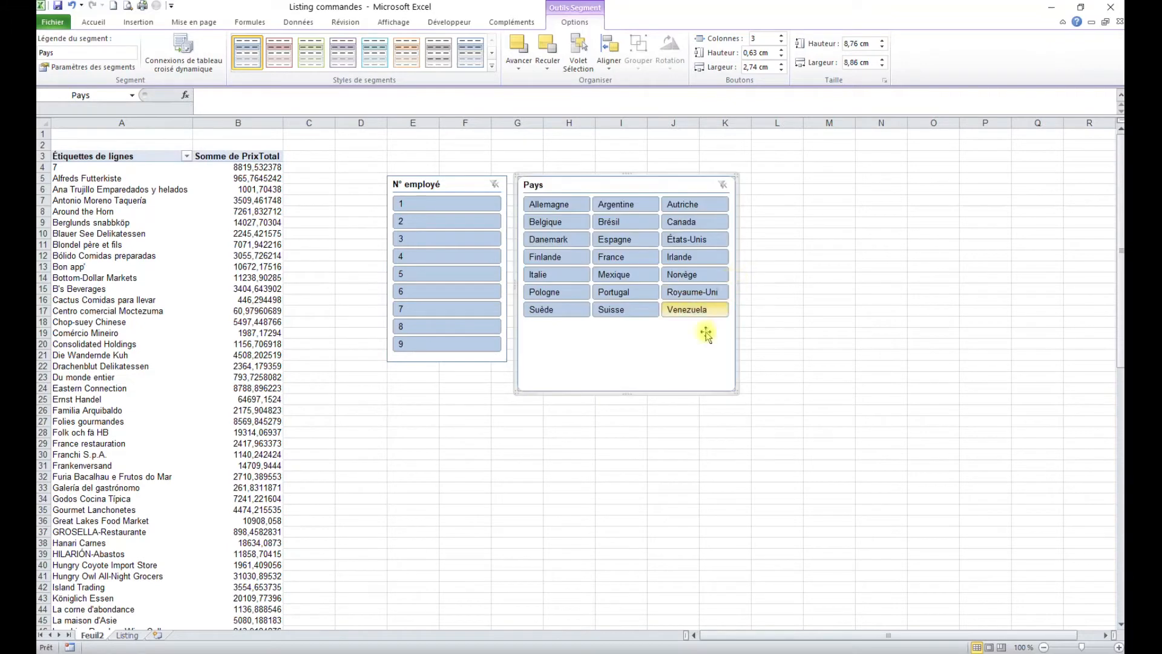
{"action": "left_click_drag", "start_coordinate": [623, 392], "coordinate": [628, 327]}
{"action": "left_click", "coordinate": [631, 383]}
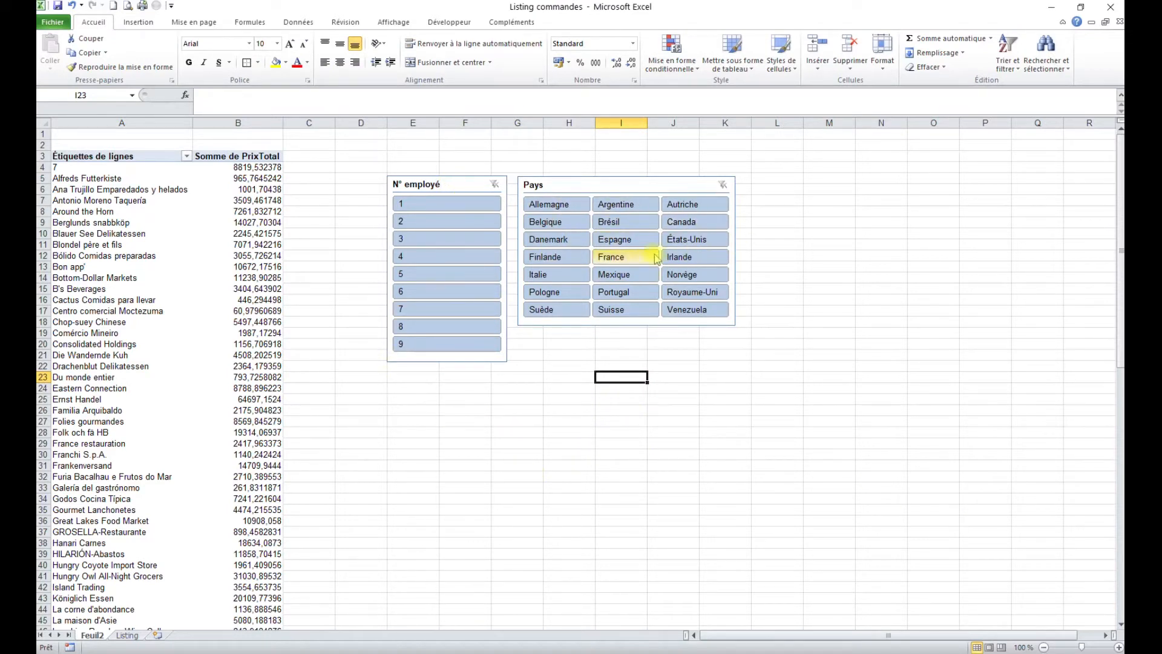
Step: Try several employee and country slicer filters, ending on employee 1 and Mexique (total 3074,668004)
{"action": "left_click", "coordinate": [443, 204]}
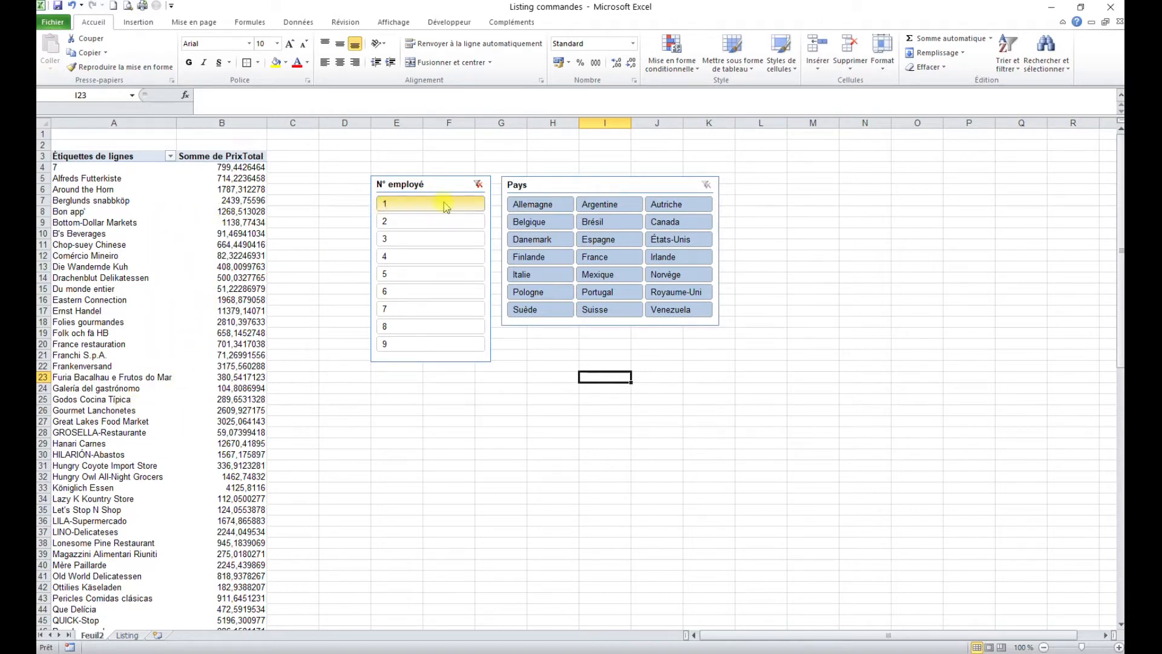
{"action": "left_click", "coordinate": [610, 276]}
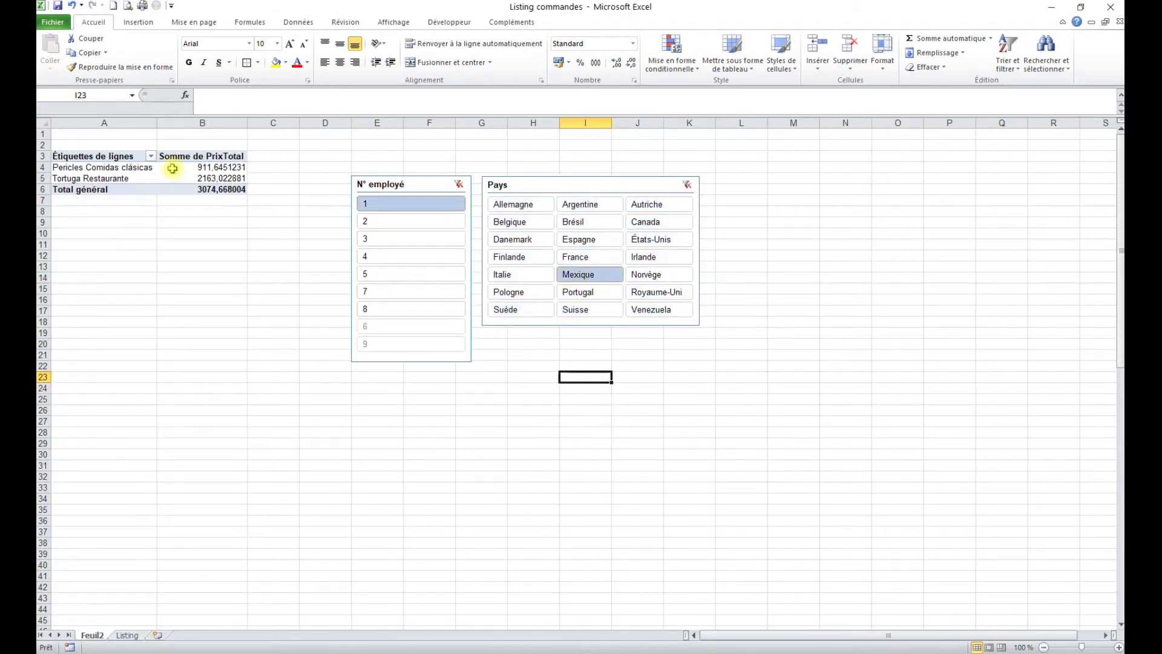
{"action": "mouse_move", "coordinate": [176, 169]}
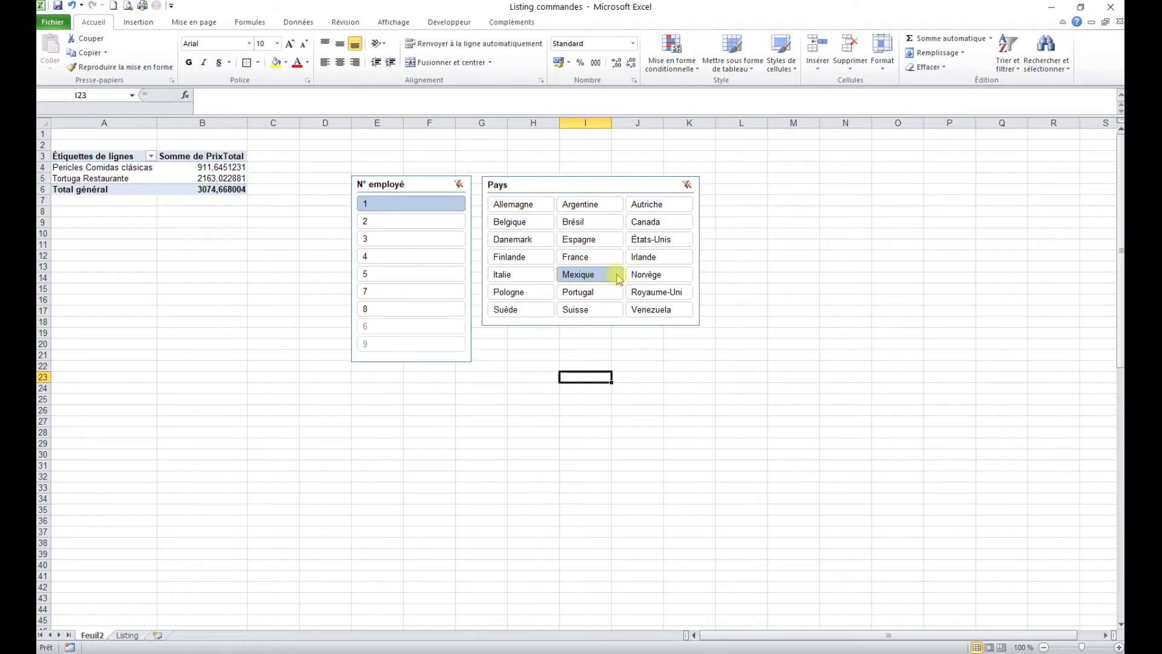
{"action": "left_click", "coordinate": [581, 257]}
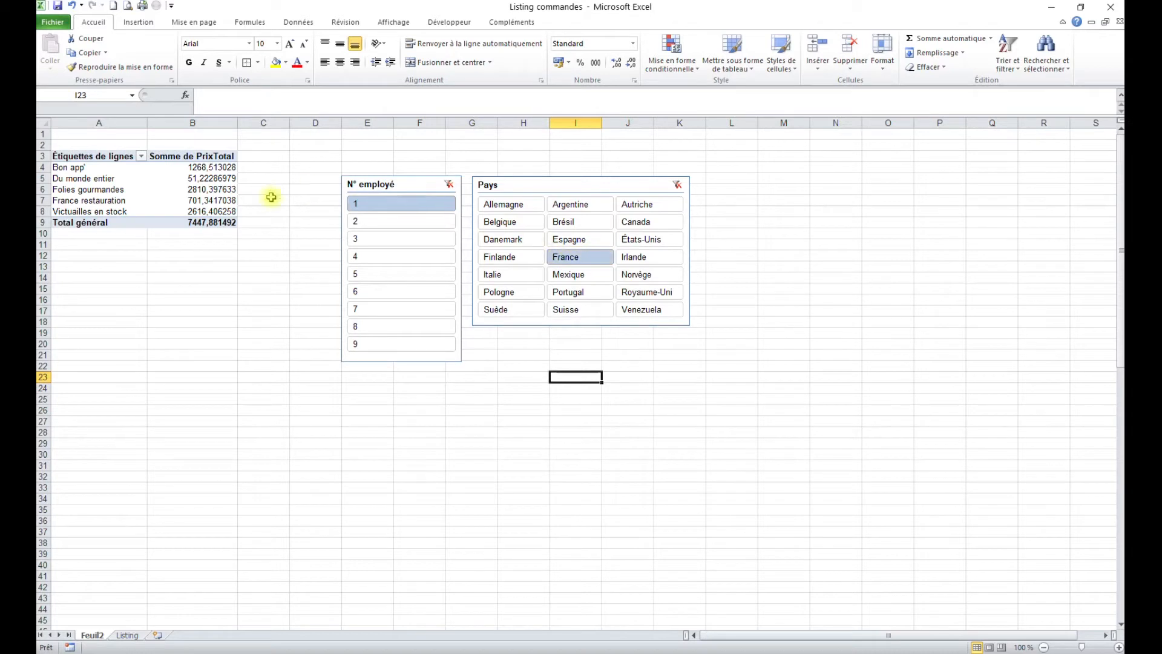
{"action": "left_click", "coordinate": [411, 260]}
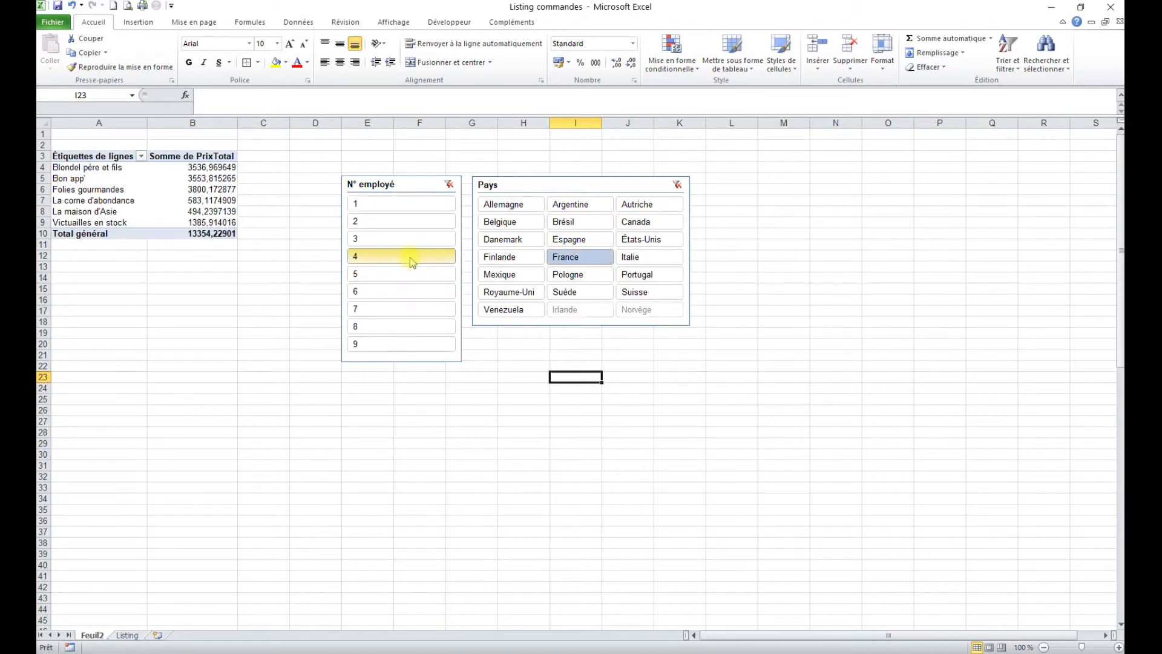
{"action": "left_click", "coordinate": [395, 293]}
{"action": "left_click", "coordinate": [410, 222]}
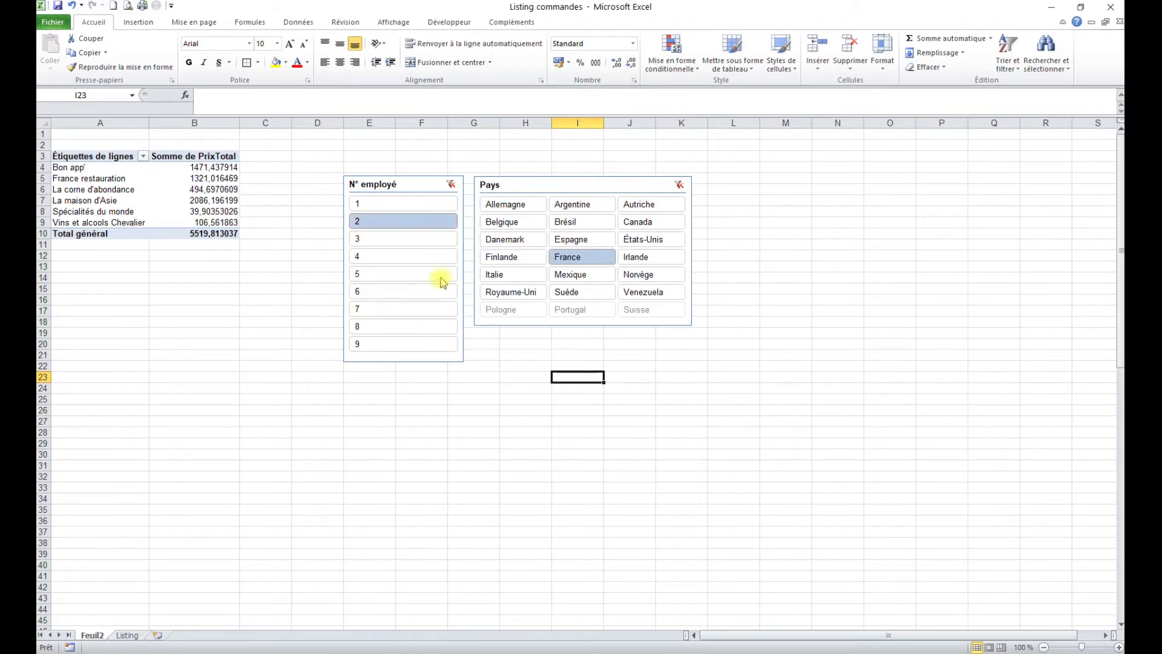
{"action": "left_click", "coordinate": [407, 274]}
{"action": "left_click", "coordinate": [578, 256]}
{"action": "left_click", "coordinate": [641, 241]}
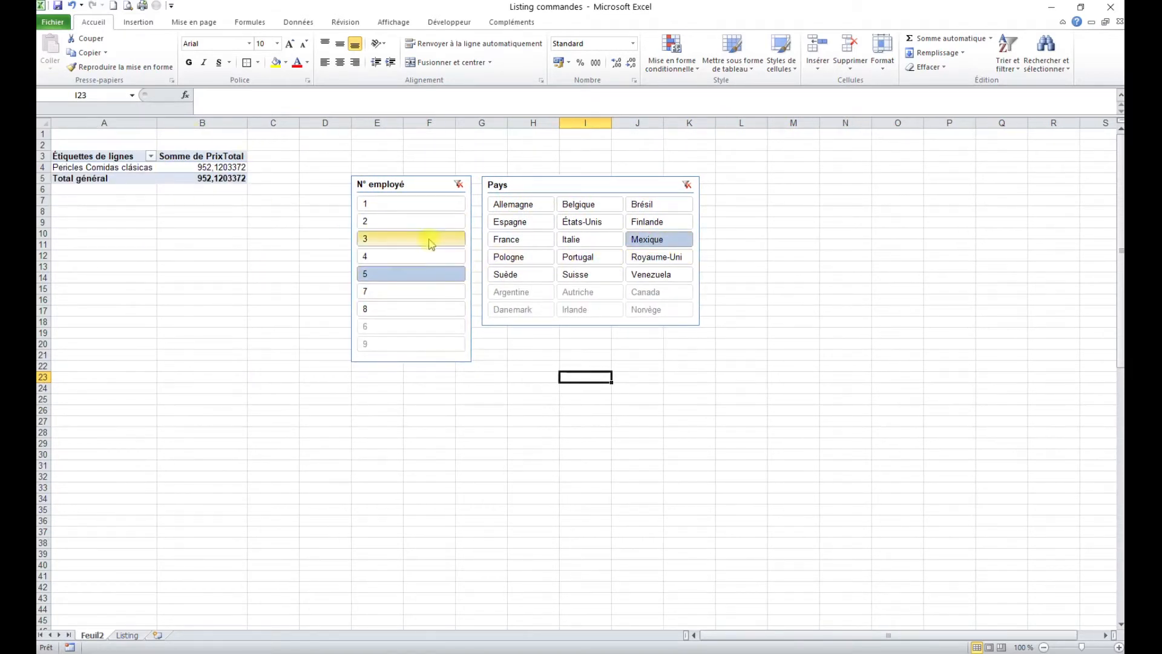
{"action": "left_click", "coordinate": [408, 204]}
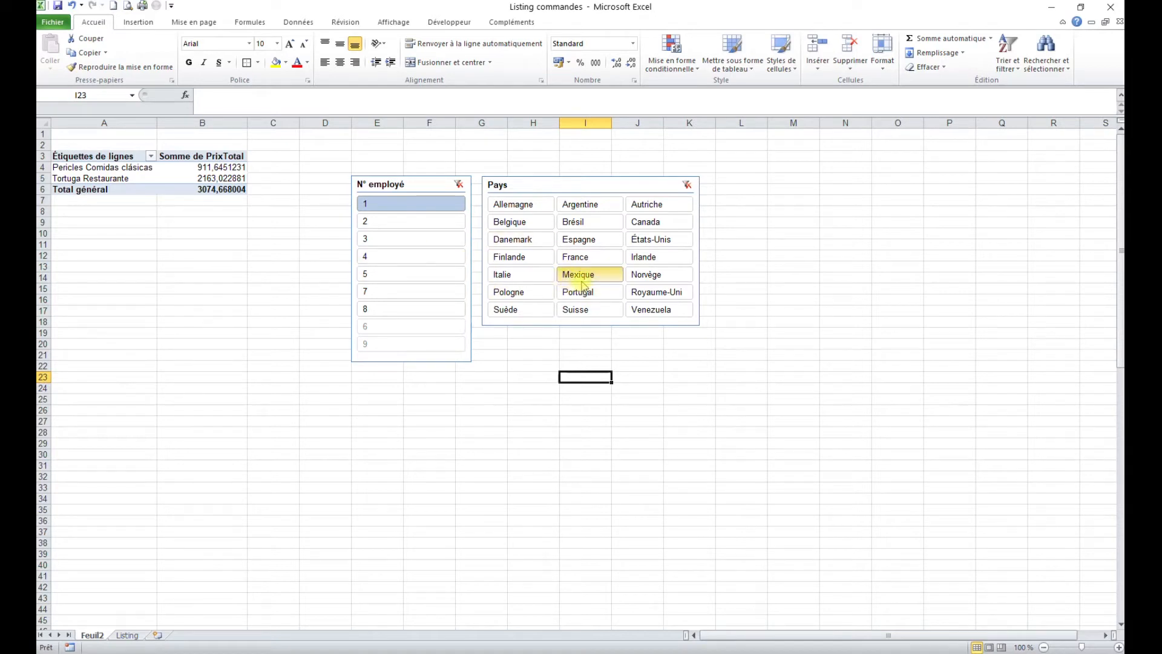
Step: Add a Nom du produit slicer and place it below the N° employé slicer
{"action": "left_click", "coordinate": [217, 178]}
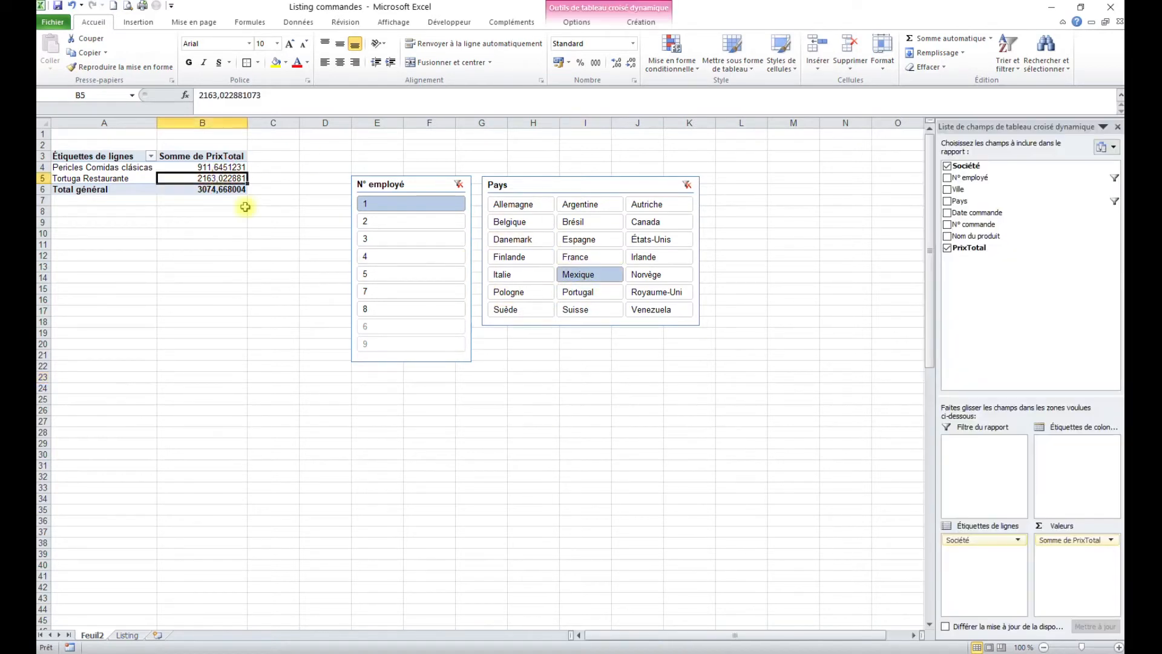
{"action": "left_click", "coordinate": [572, 22]}
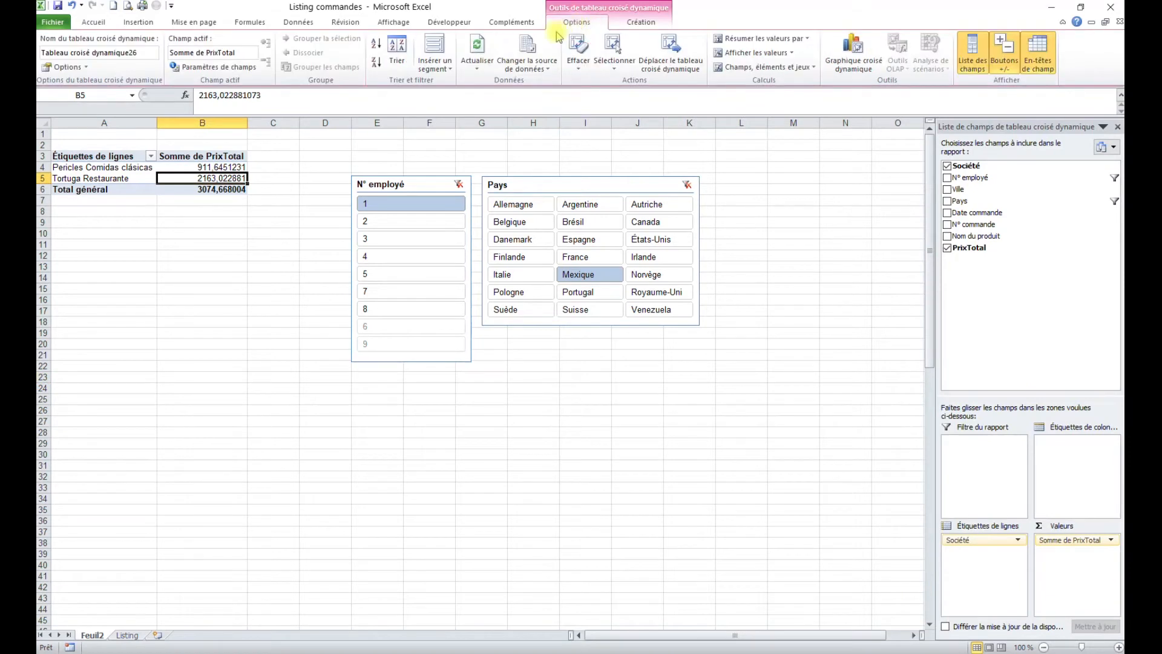
{"action": "left_click", "coordinate": [436, 47]}
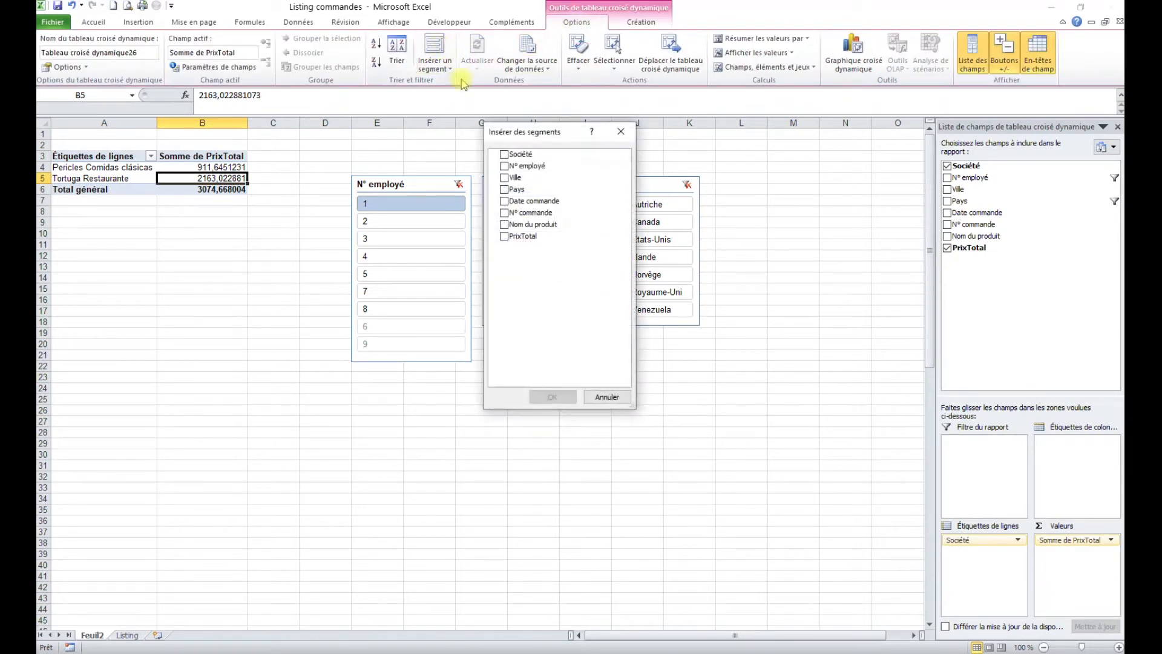
{"action": "left_click", "coordinate": [503, 225]}
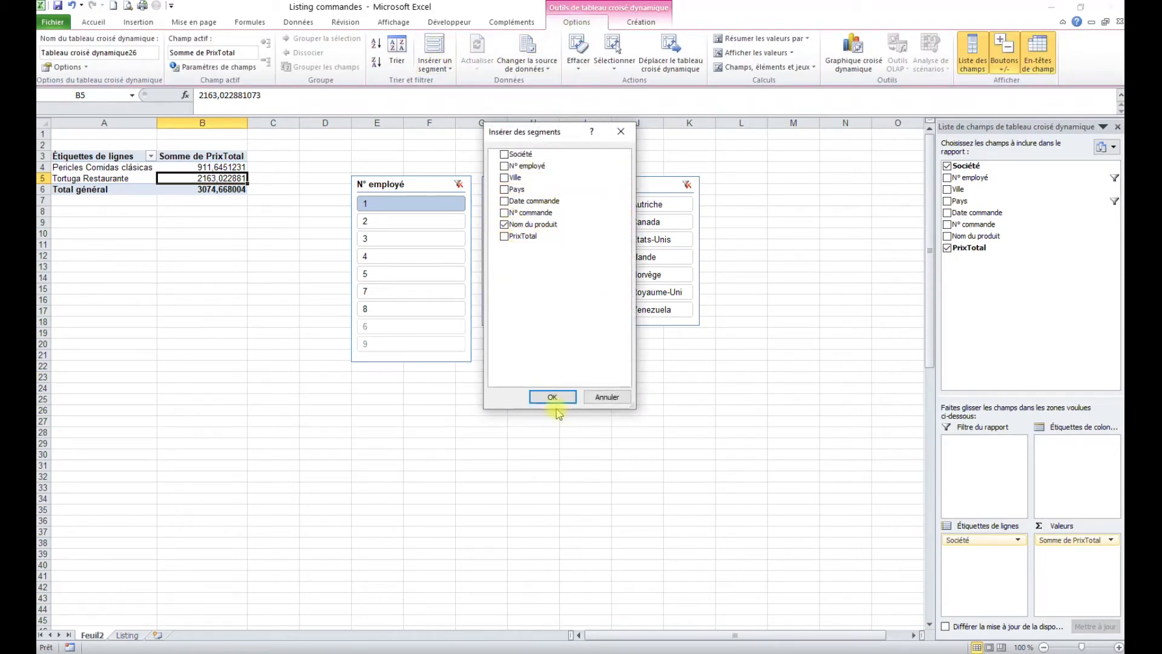
{"action": "left_click", "coordinate": [552, 397]}
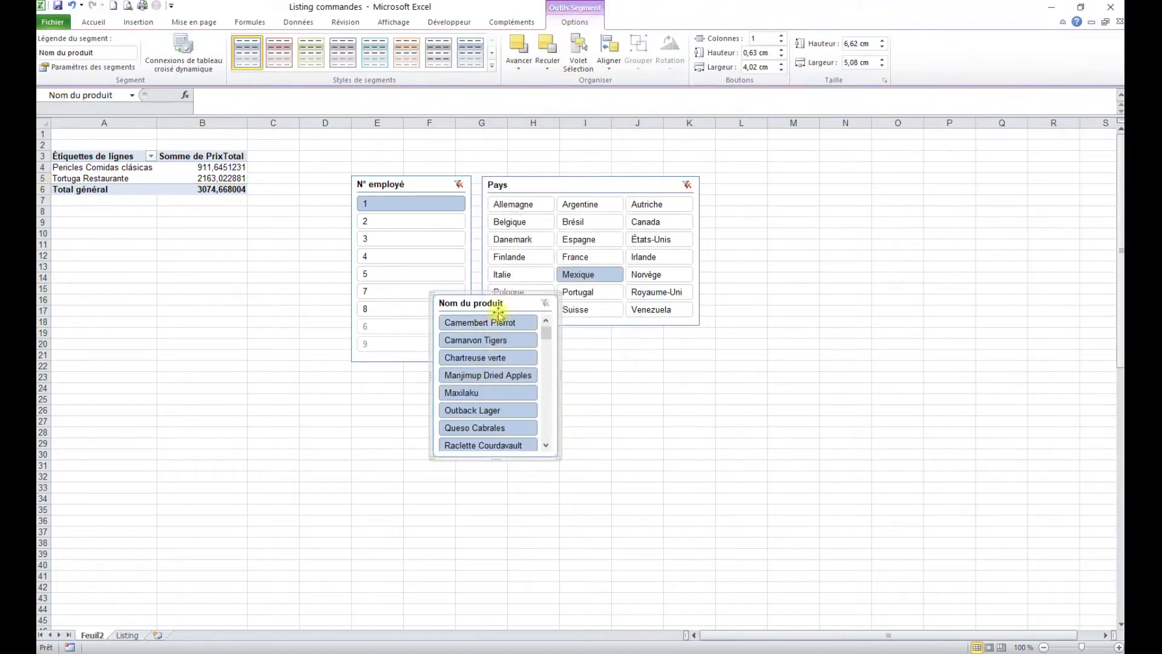
{"action": "left_click_drag", "start_coordinate": [498, 313], "coordinate": [417, 386]}
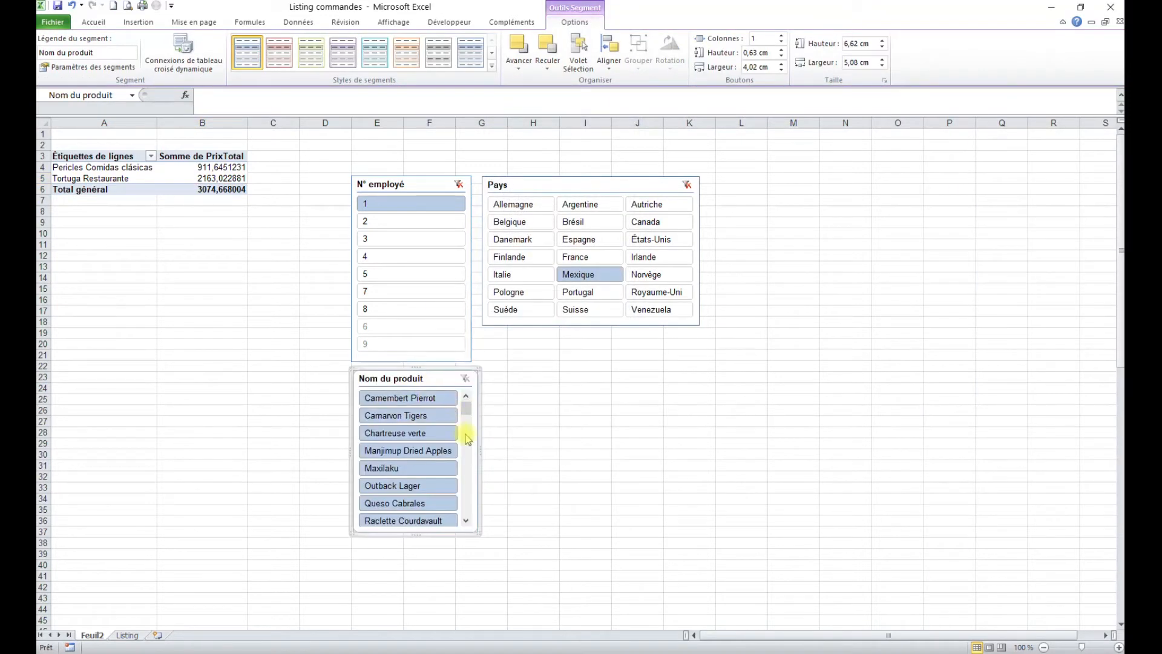
Step: Lay the product slicer out in 3 columns, widened to about 15,16 cm for readable names
{"action": "left_click", "coordinate": [782, 35]}
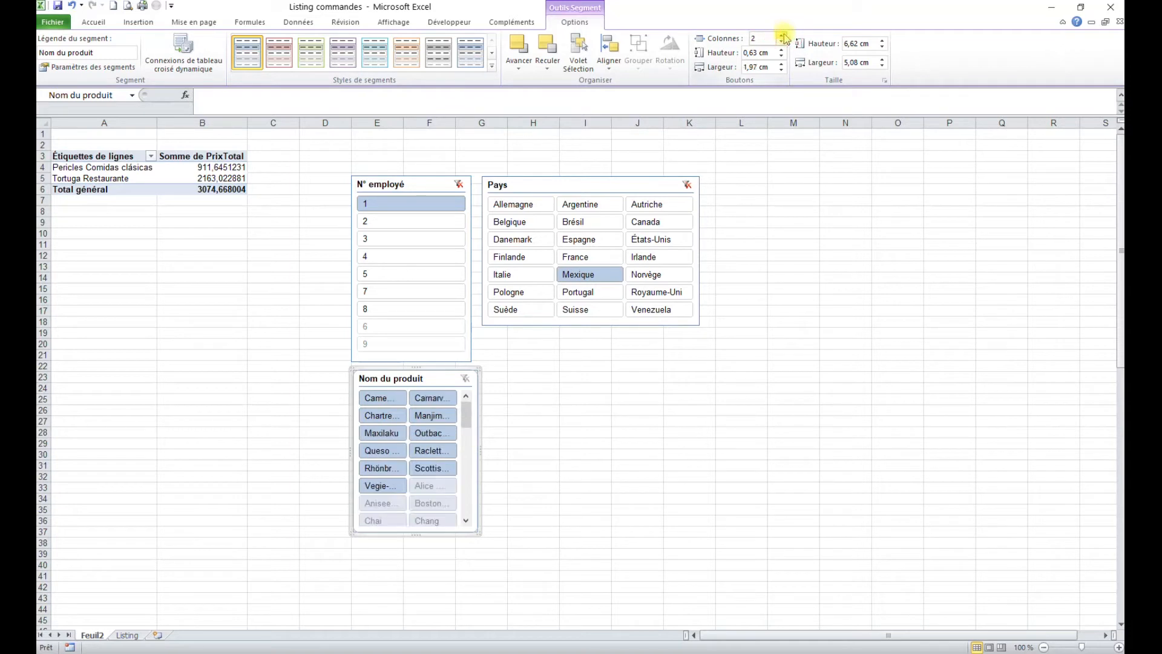
{"action": "left_click", "coordinate": [782, 35]}
{"action": "left_click_drag", "start_coordinate": [479, 452], "coordinate": [727, 447]}
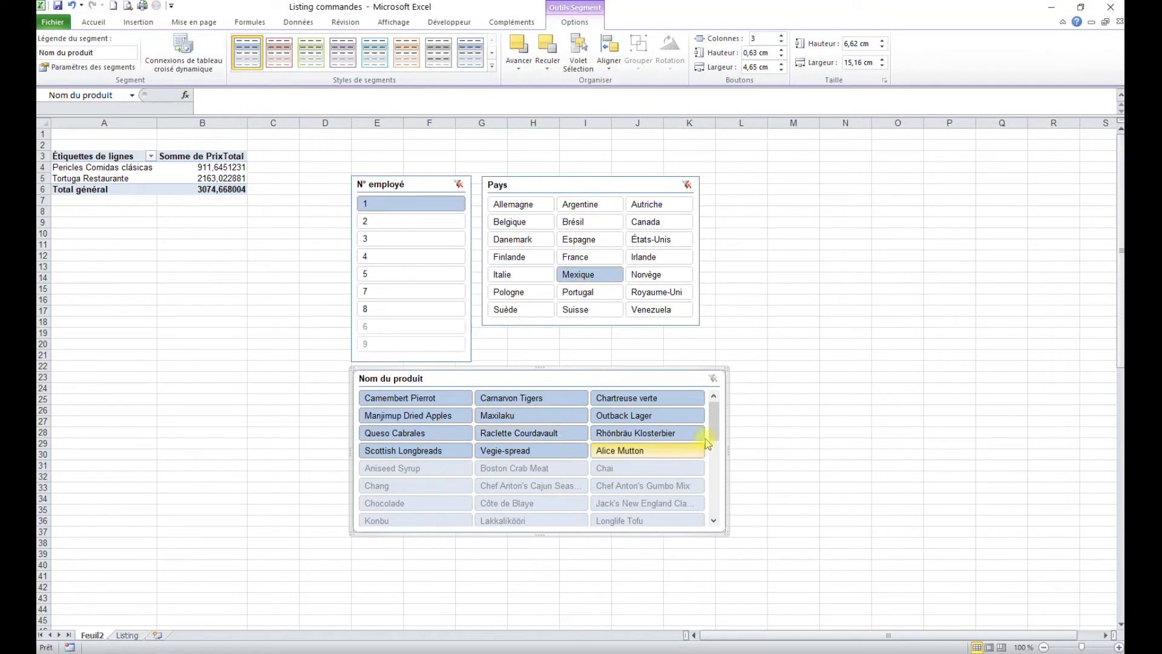
{"action": "mouse_move", "coordinate": [715, 423]}
{"action": "left_mouse_down"}
{"action": "mouse_move", "coordinate": [715, 502]}
{"action": "mouse_move", "coordinate": [719, 408]}
{"action": "left_mouse_up"}
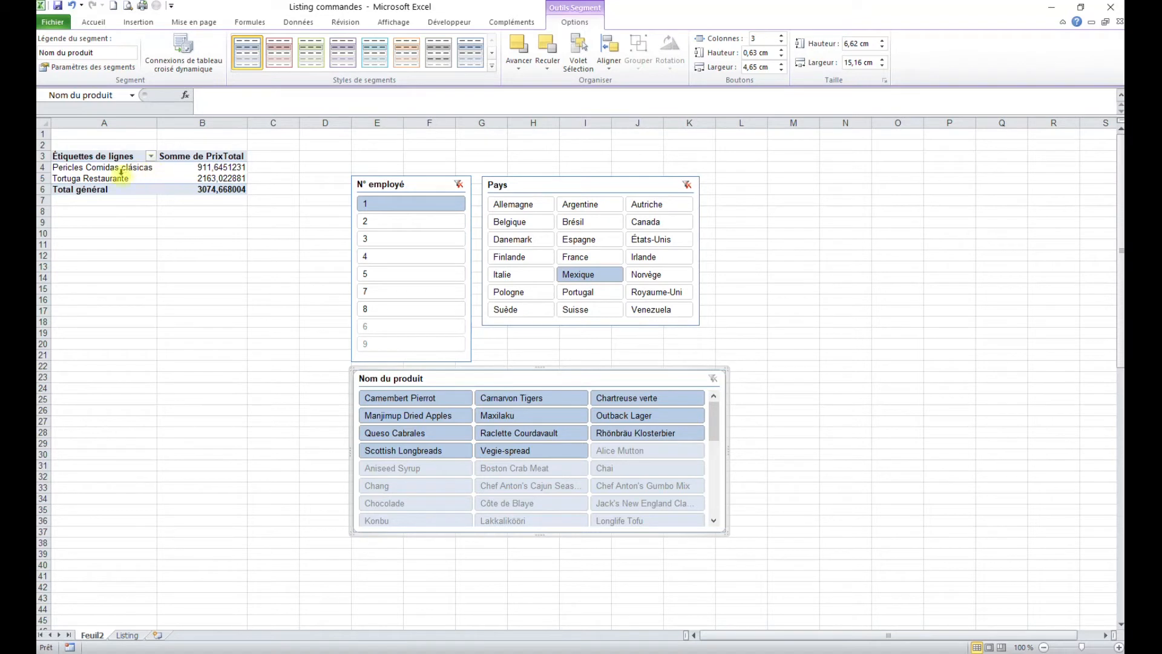
Step: List products under each company, test a Raclette Courdavault filter, then clear product and country filters
{"action": "left_click", "coordinate": [101, 170]}
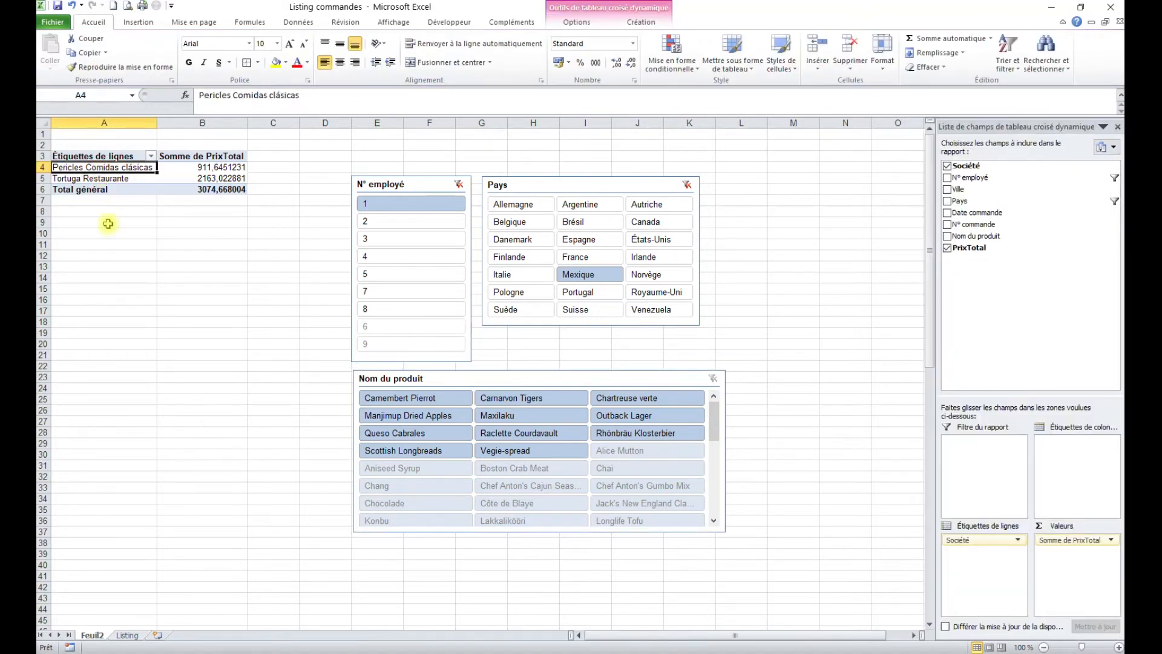
{"action": "left_click_drag", "start_coordinate": [996, 241], "coordinate": [974, 568]}
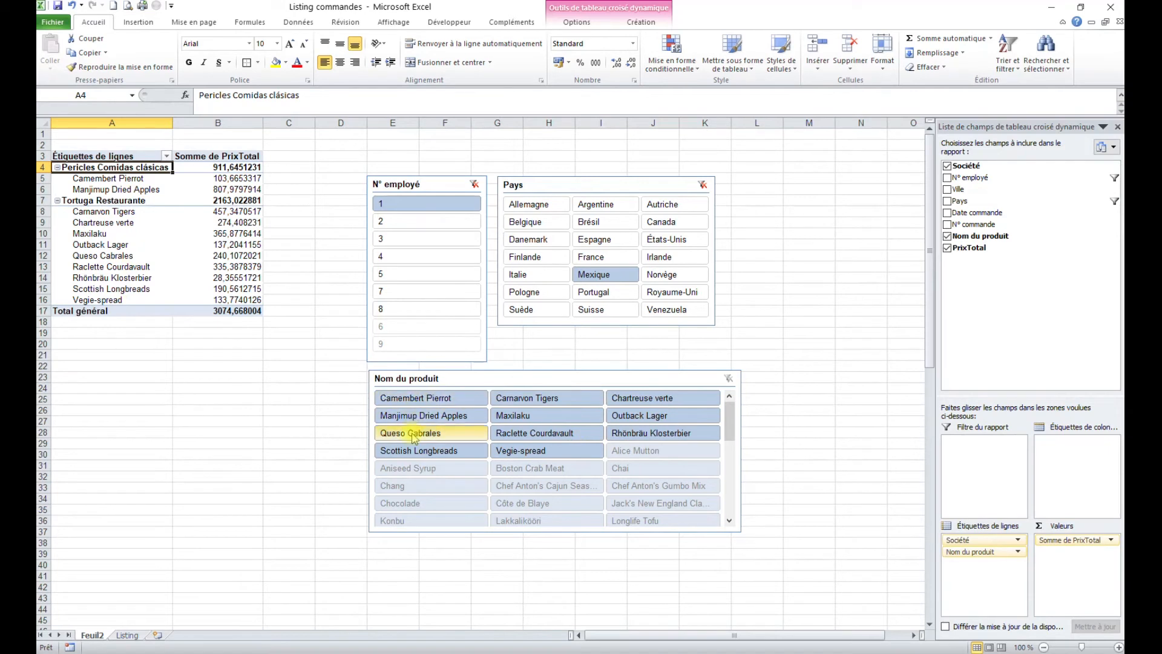
{"action": "left_click", "coordinate": [552, 435]}
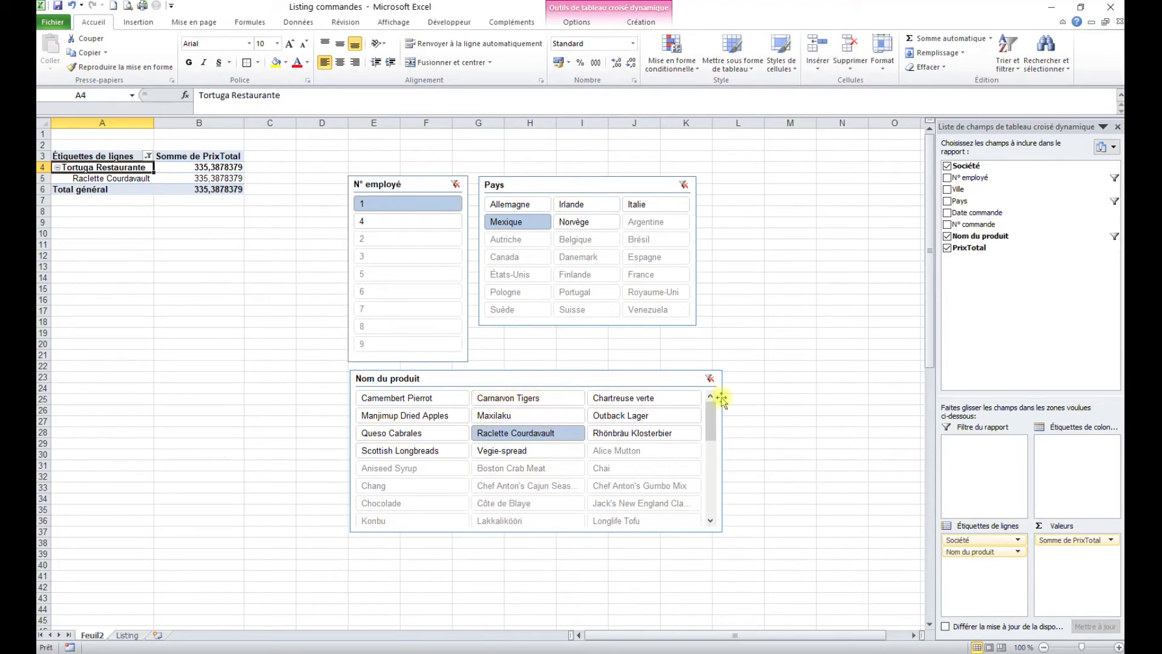
{"action": "left_click", "coordinate": [709, 379]}
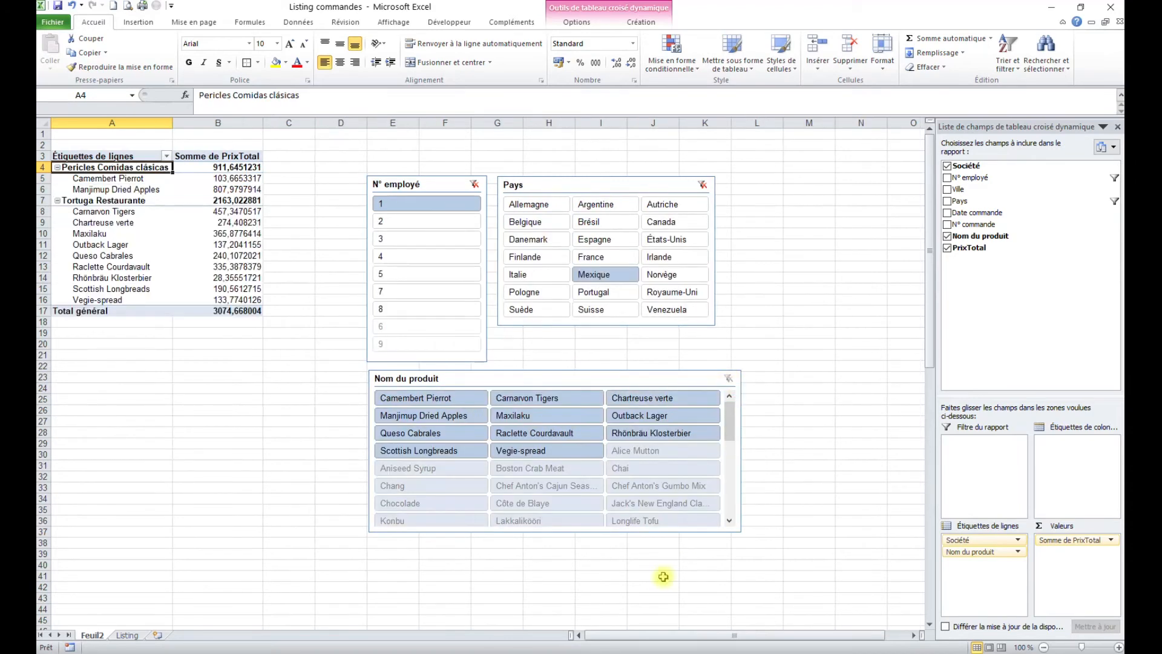
{"action": "left_click", "coordinate": [706, 186]}
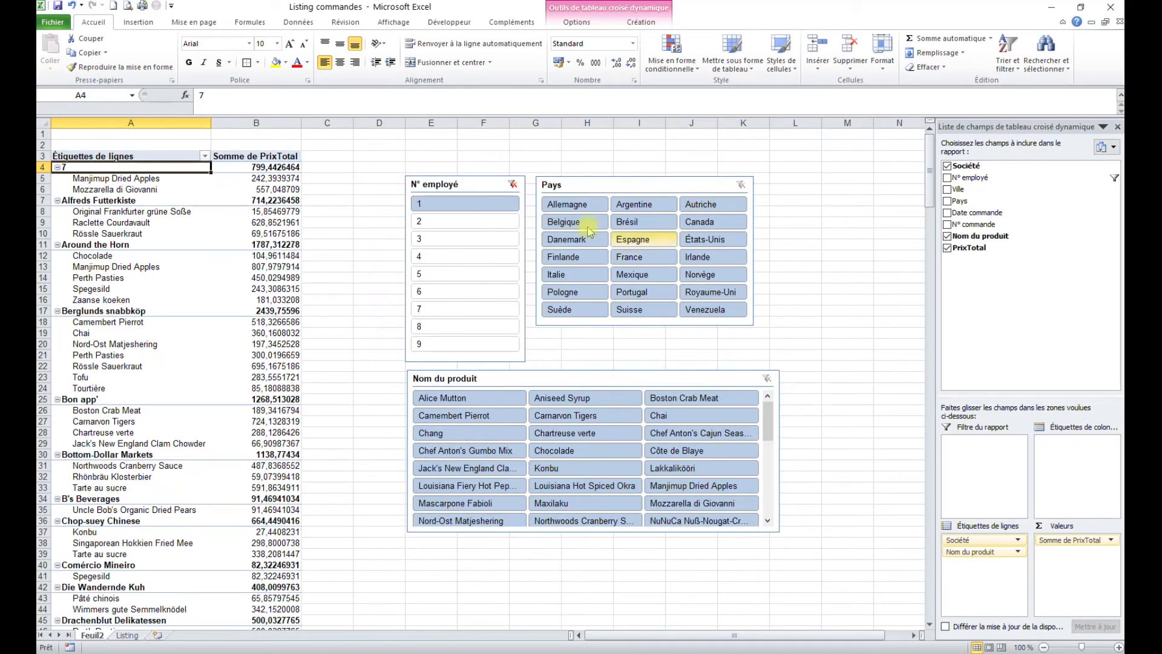
Step: Clear the employee filter and review the first company's product rows
{"action": "left_click", "coordinate": [511, 184]}
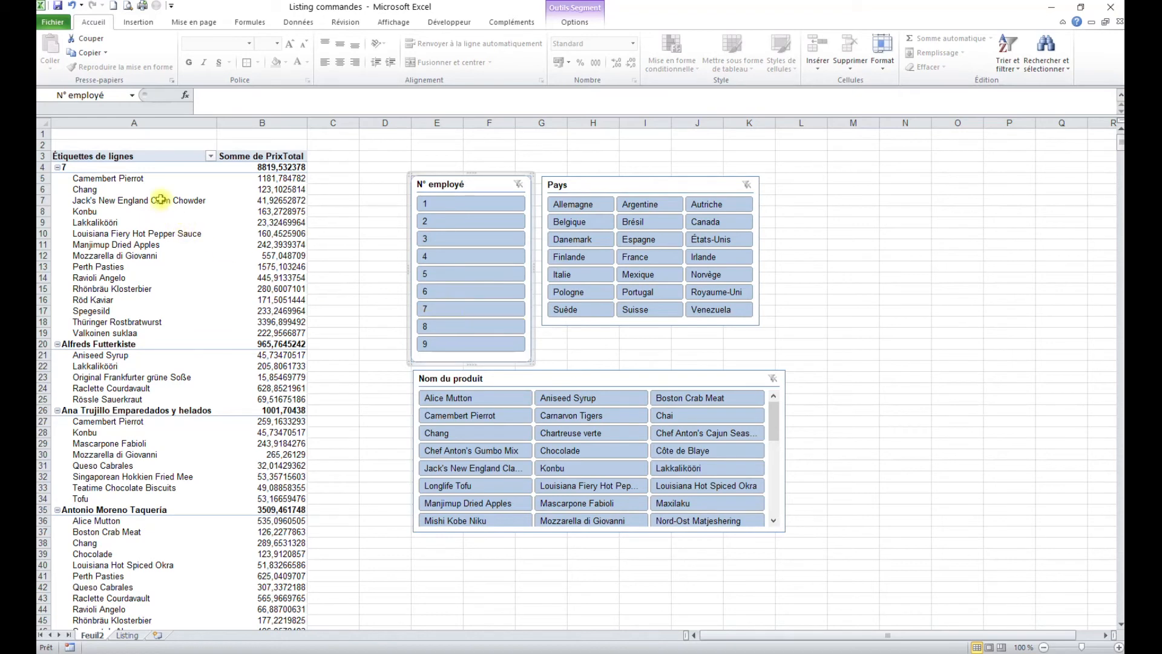
{"action": "left_click", "coordinate": [90, 173]}
{"action": "left_click_drag", "start_coordinate": [100, 180], "coordinate": [118, 334]}
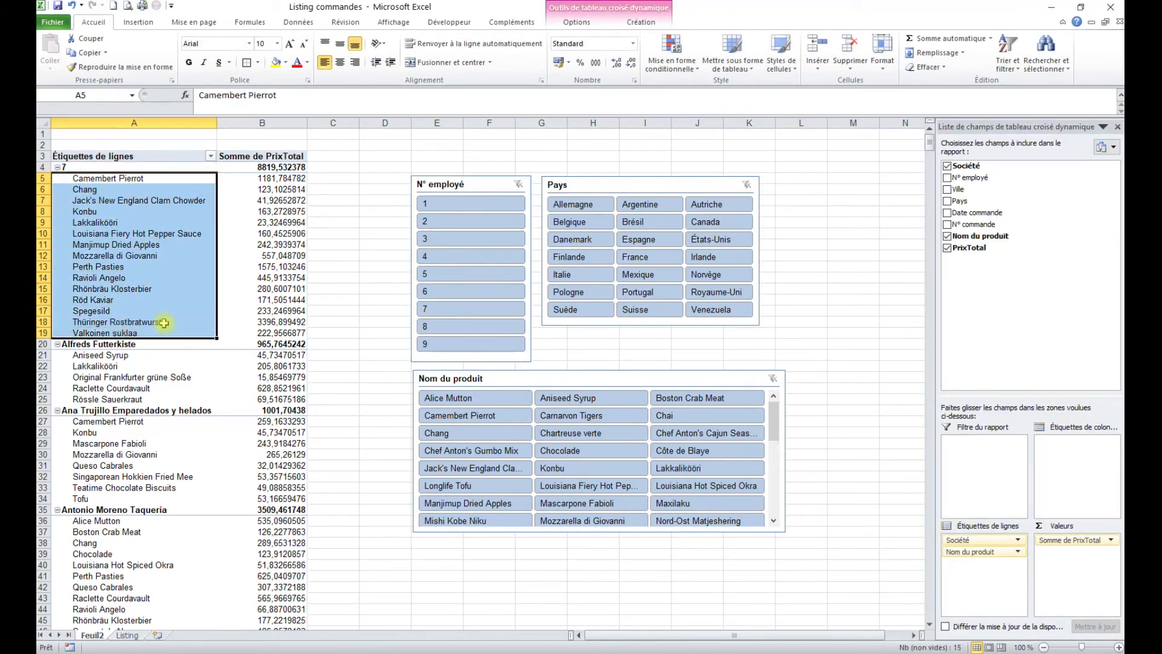
{"action": "left_click", "coordinate": [354, 285]}
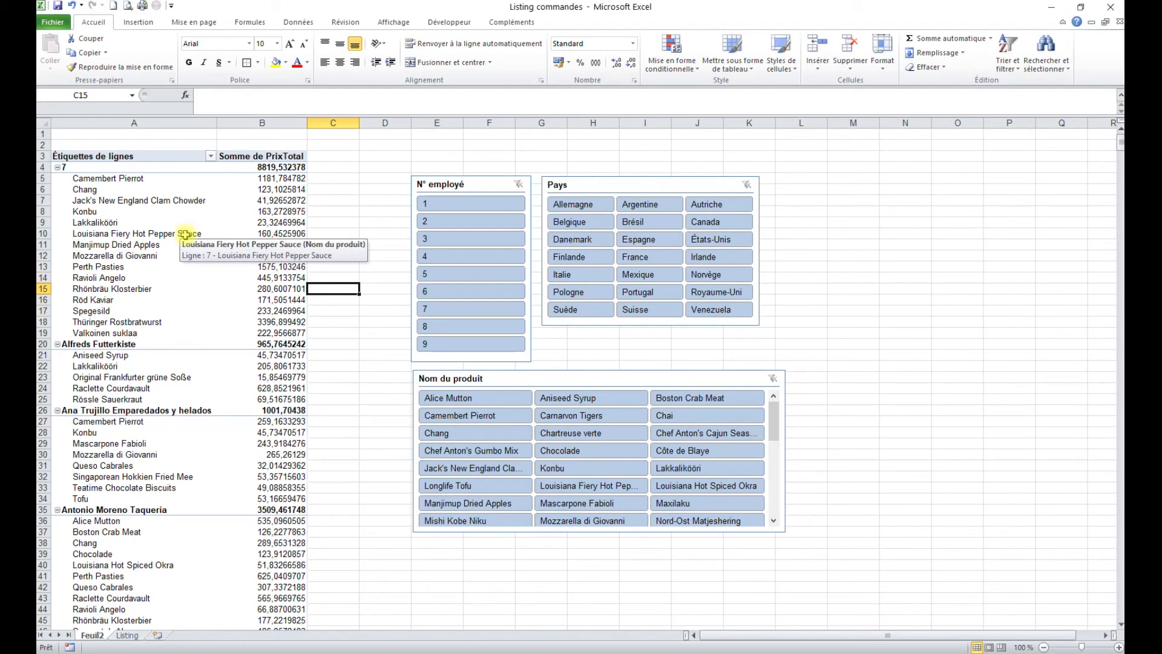
Step: Filter the pivot to Espagne and employee 1, totalling 774,4410076 across three companies
{"action": "left_click", "coordinate": [650, 243]}
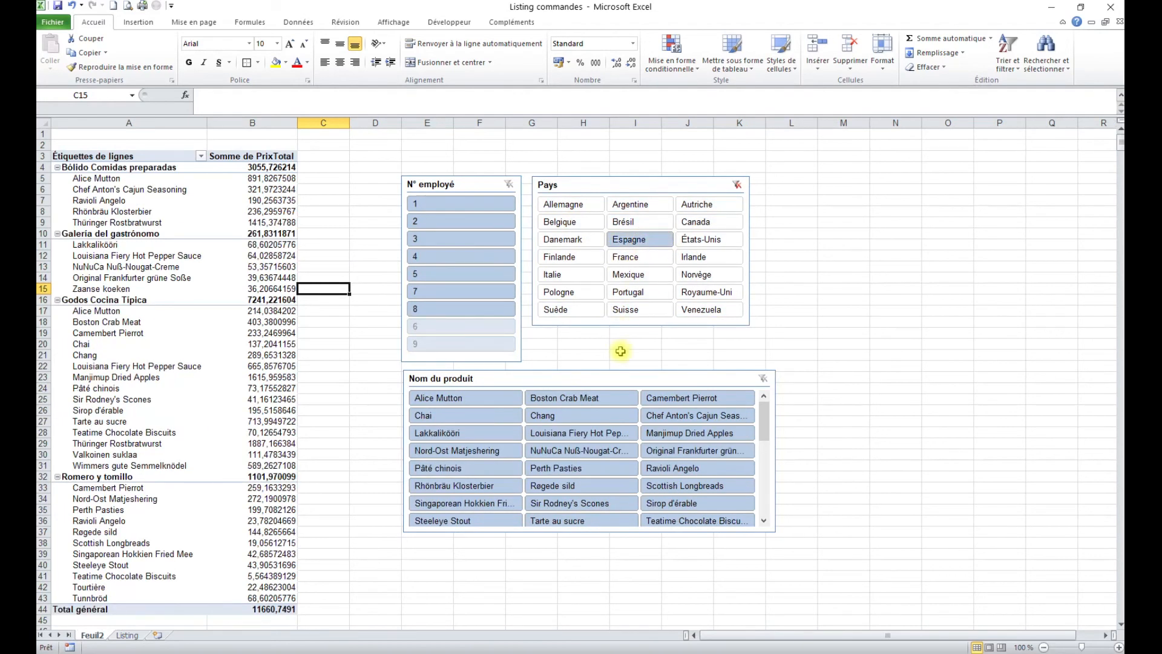
{"action": "left_click", "coordinate": [457, 204]}
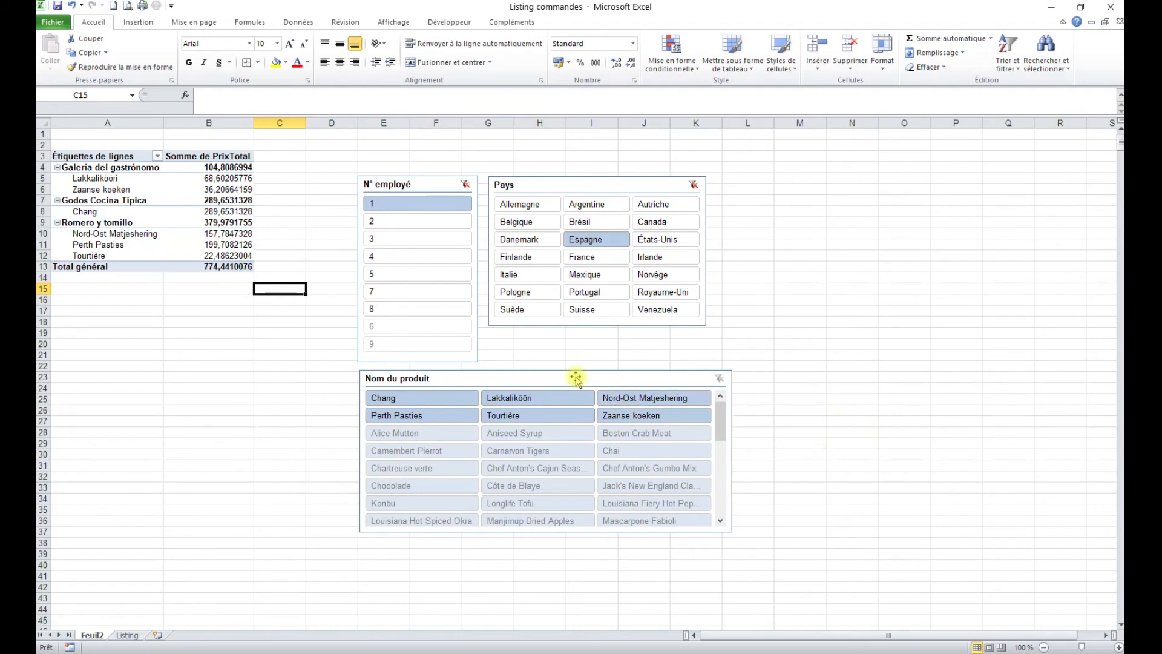
{"action": "left_click", "coordinate": [557, 380]}
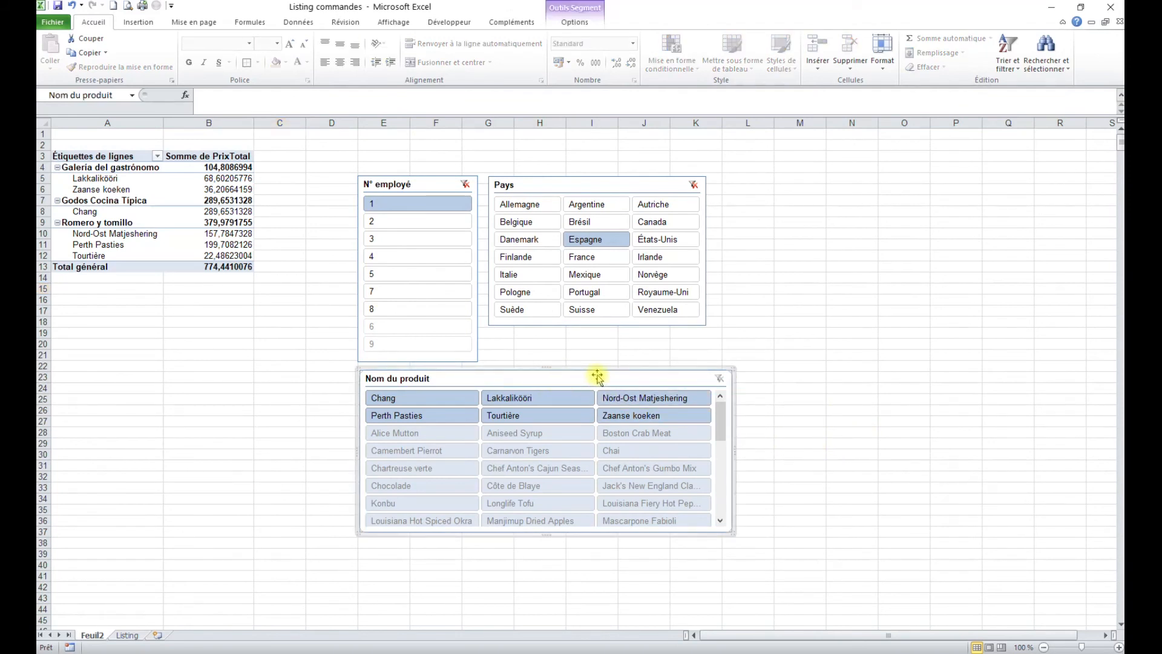
Step: Delete the Nom du produit slicer and leave an empty cell below the pivot table active
{"action": "key", "text": "Delete"}
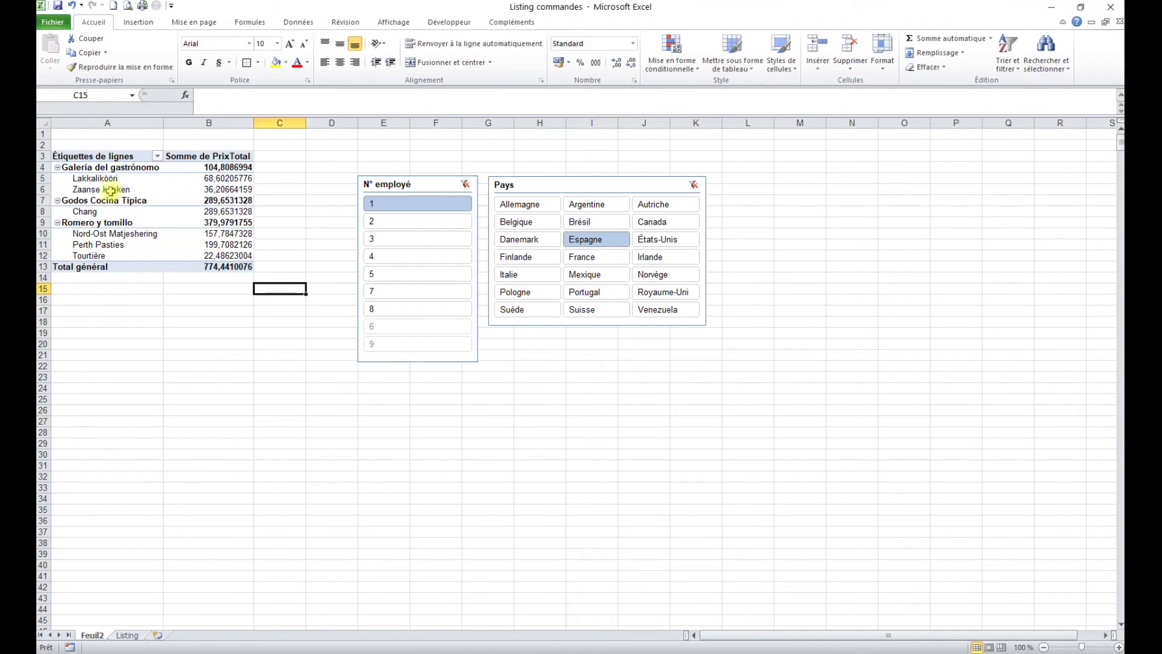
{"action": "left_click", "coordinate": [112, 179]}
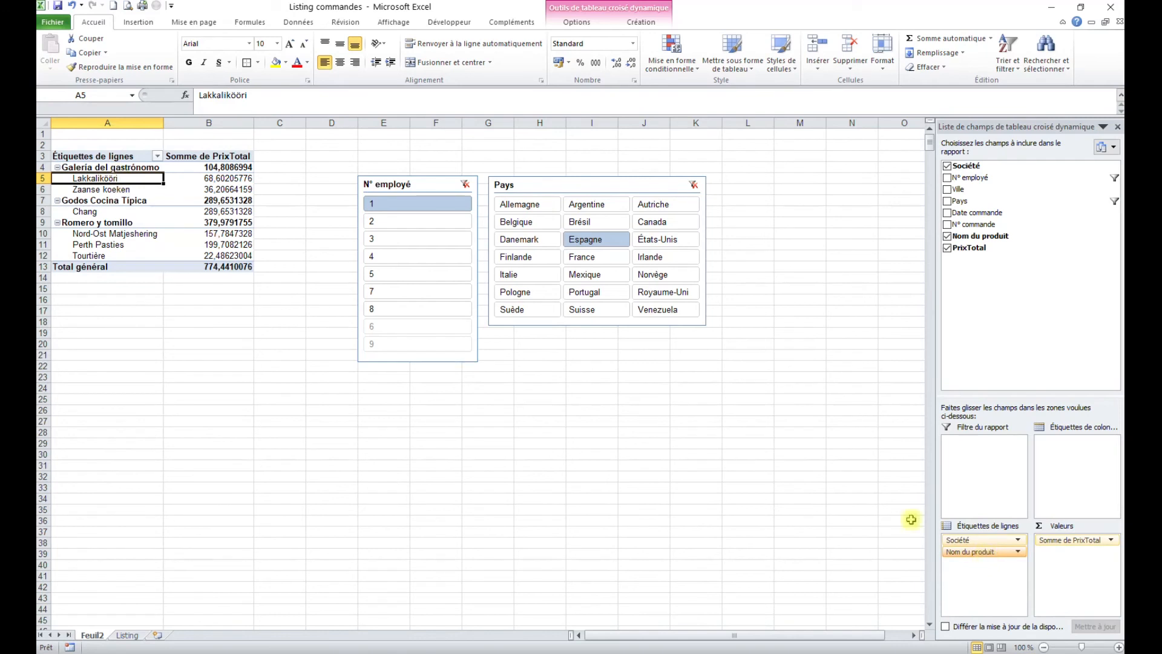
{"action": "left_click", "coordinate": [519, 420]}
{"action": "left_click", "coordinate": [207, 342]}
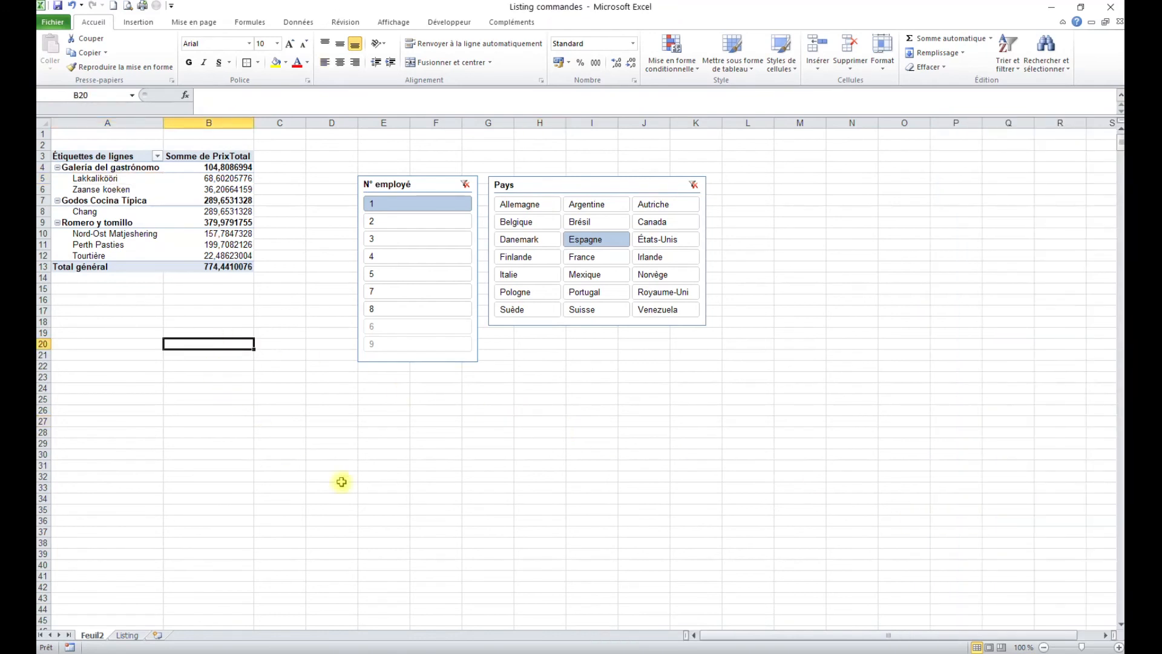